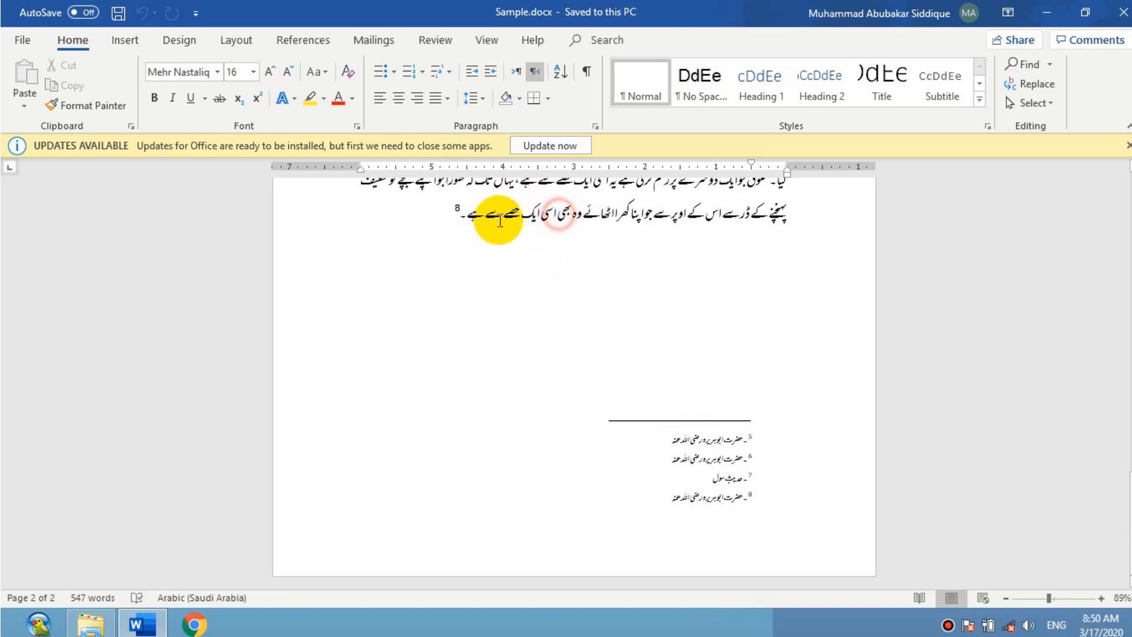
# Step: Compare the footnote references and footnotes on both pages, then enlarge the last paragraph to 116%
pyautogui.click(449, 211)
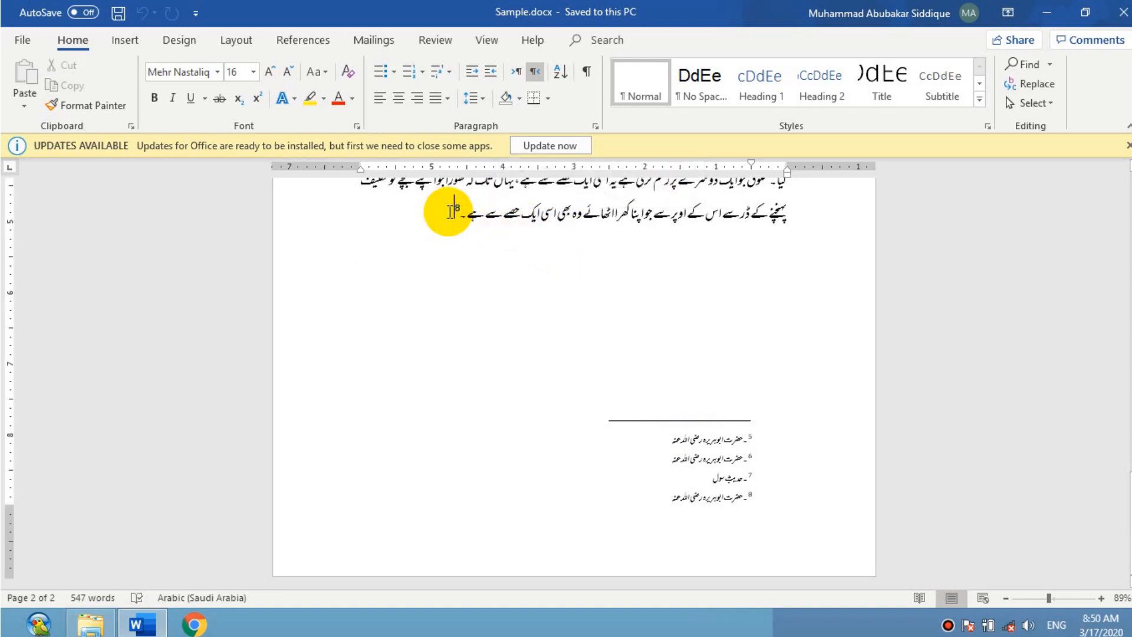
pyautogui.click(1038, 599)
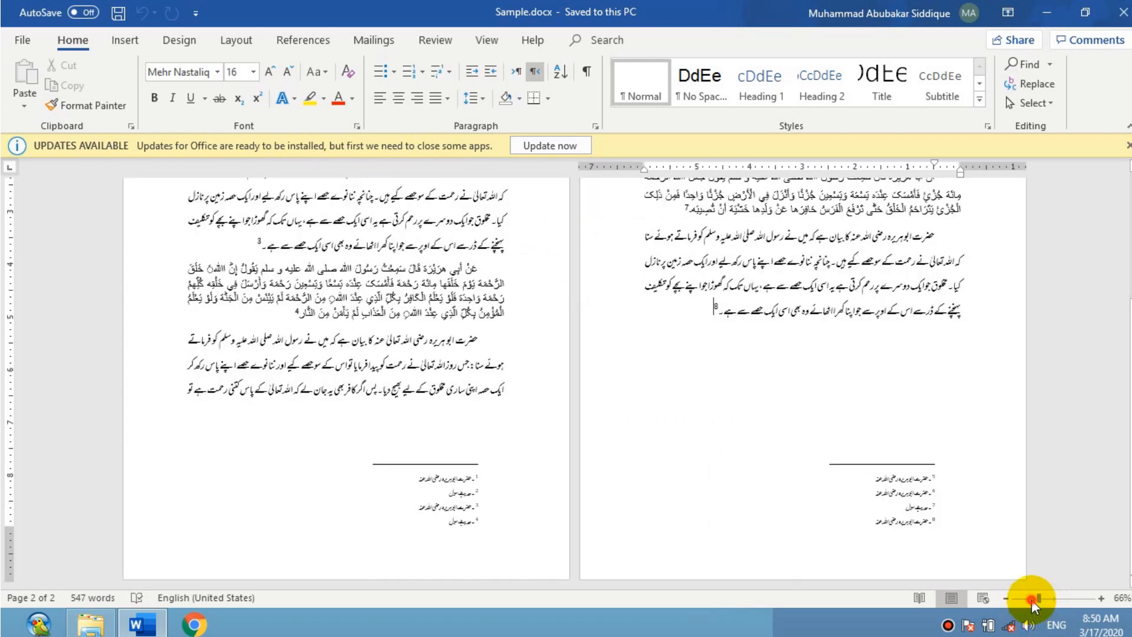
pyautogui.click(1031, 600)
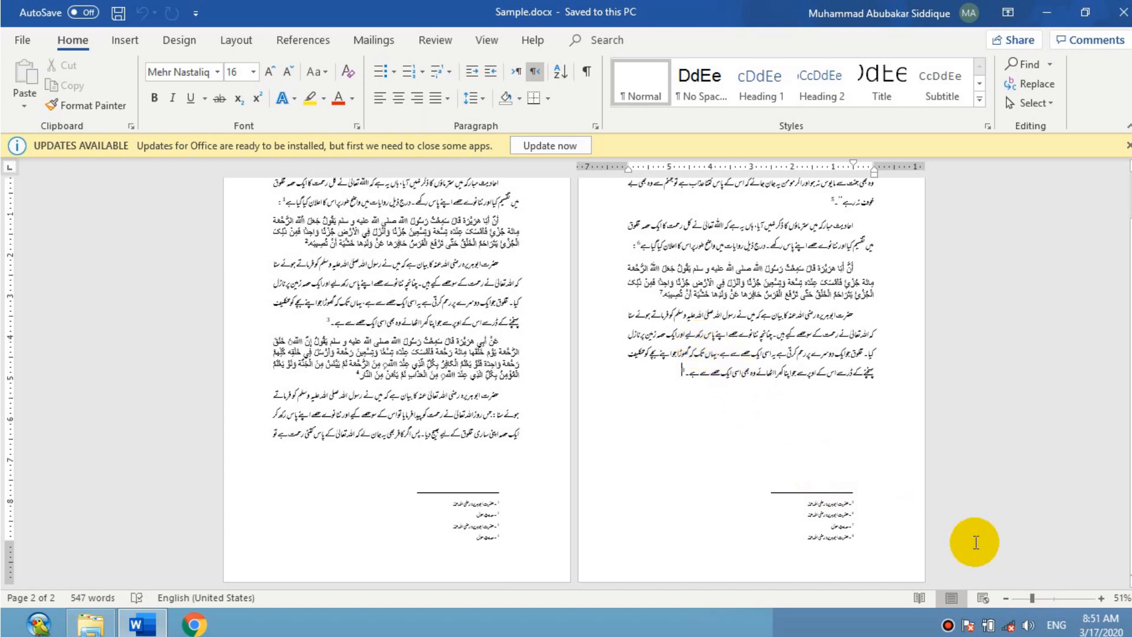
pyautogui.click(1057, 598)
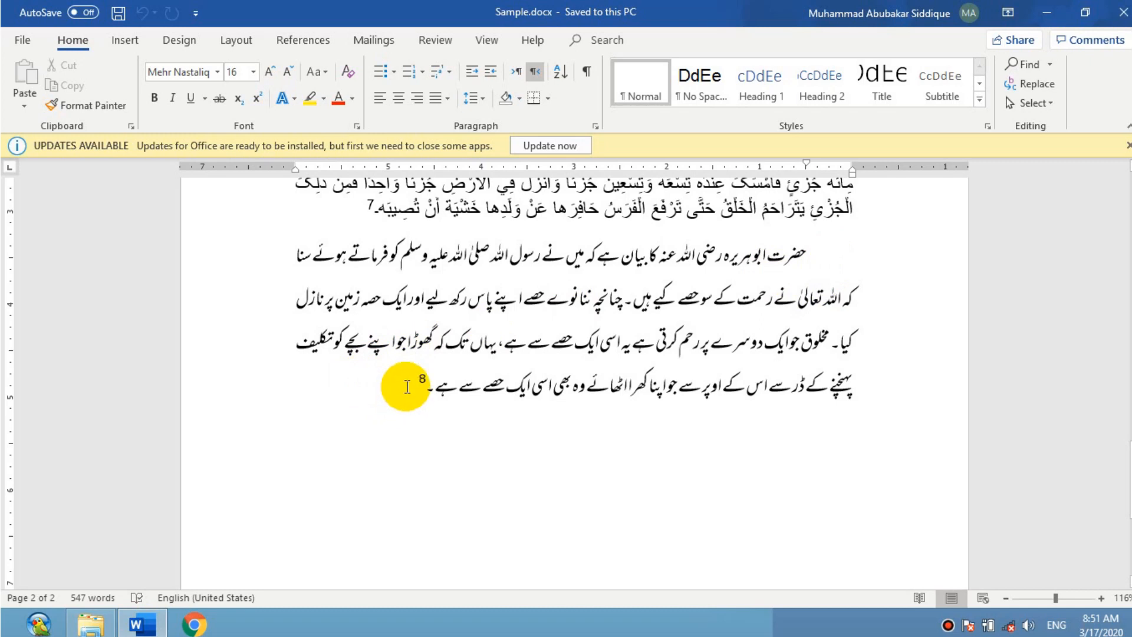
# Step: Highlight the last paragraph's text and examine footnote reference 8 at its end
pyautogui.click(581, 340)
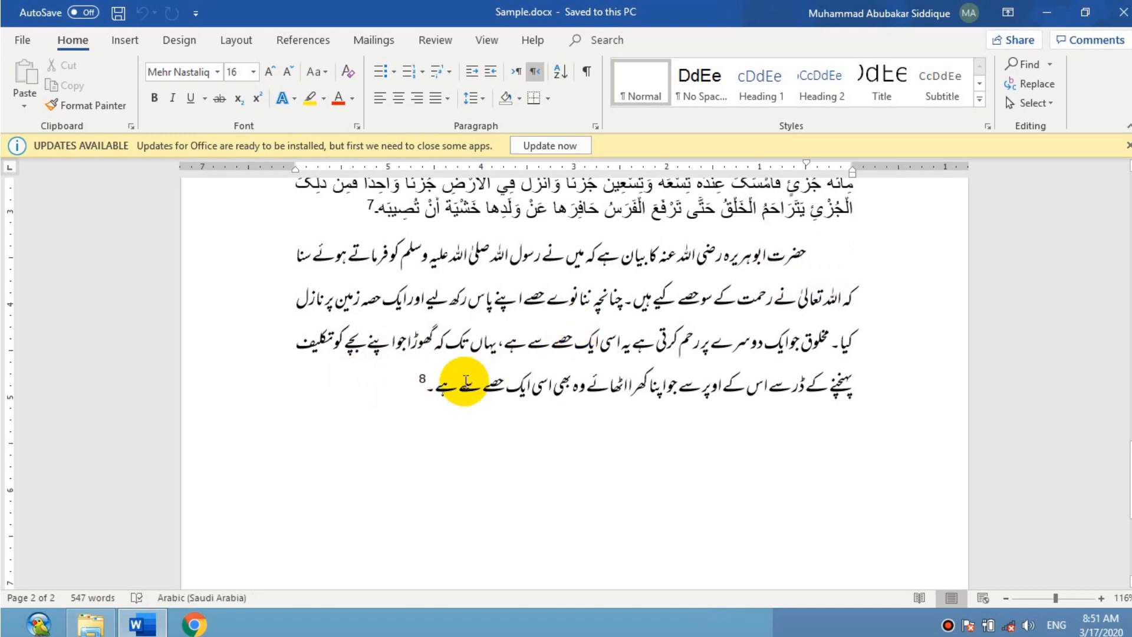
pyautogui.moveTo(832, 253); pyautogui.dragTo(749, 282)
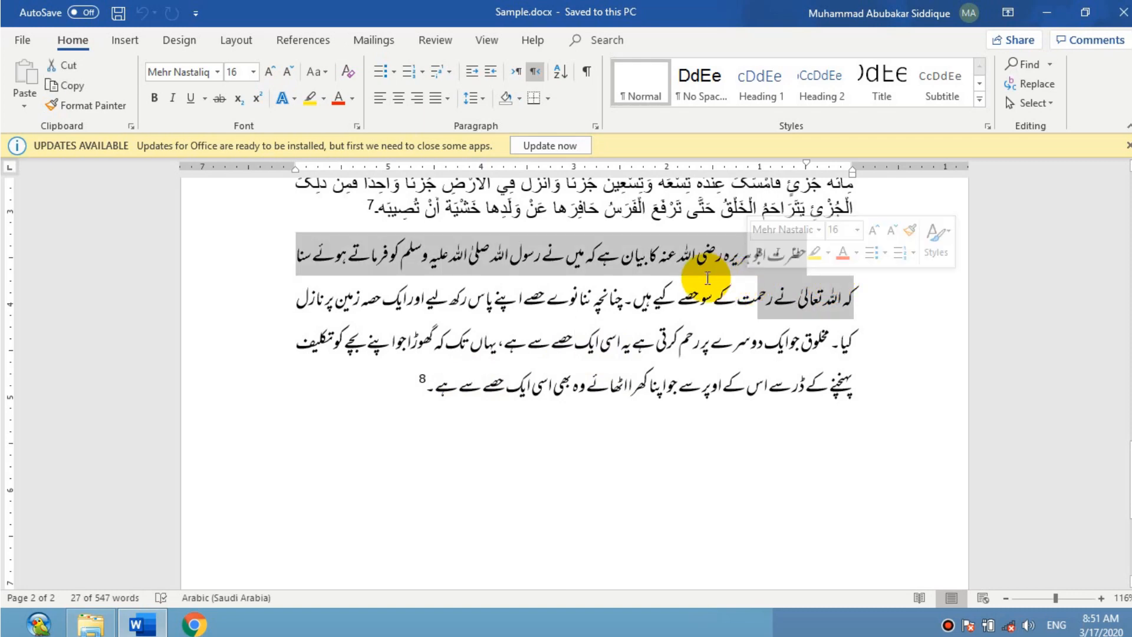
pyautogui.click(399, 401)
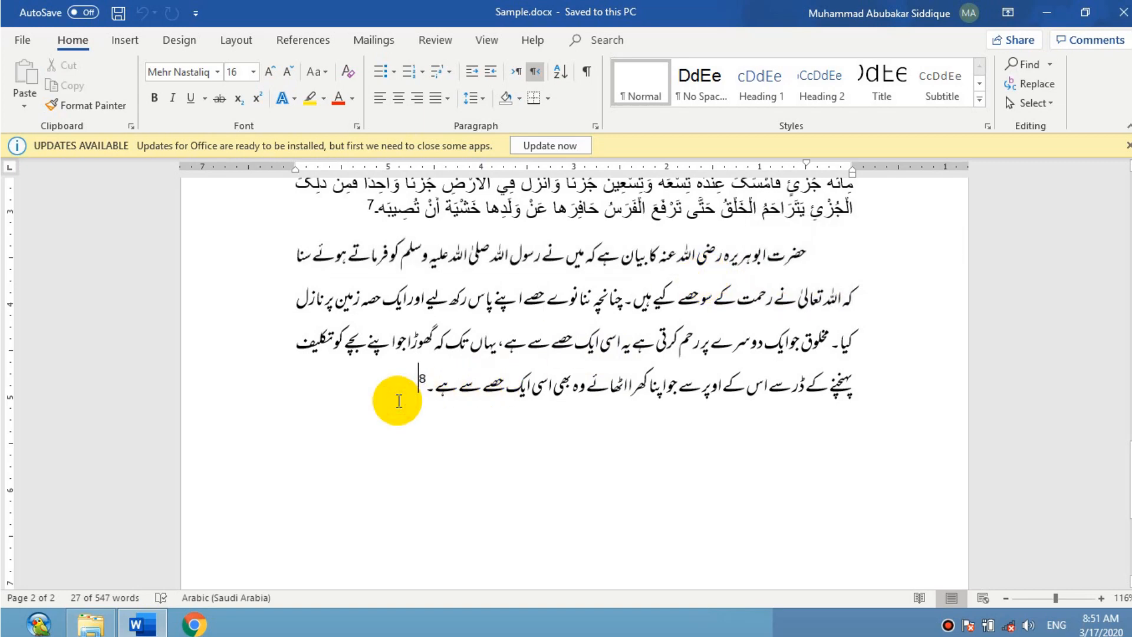
pyautogui.moveTo(400, 352); pyautogui.dragTo(422, 380)
pyautogui.click(425, 380)
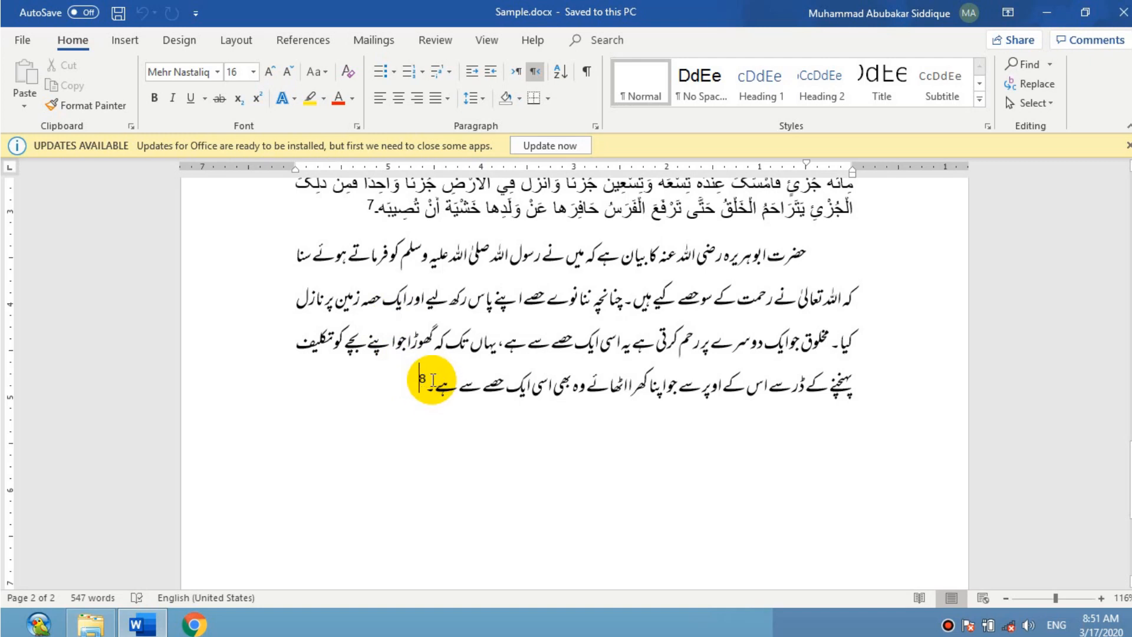
pyautogui.moveTo(429, 378)
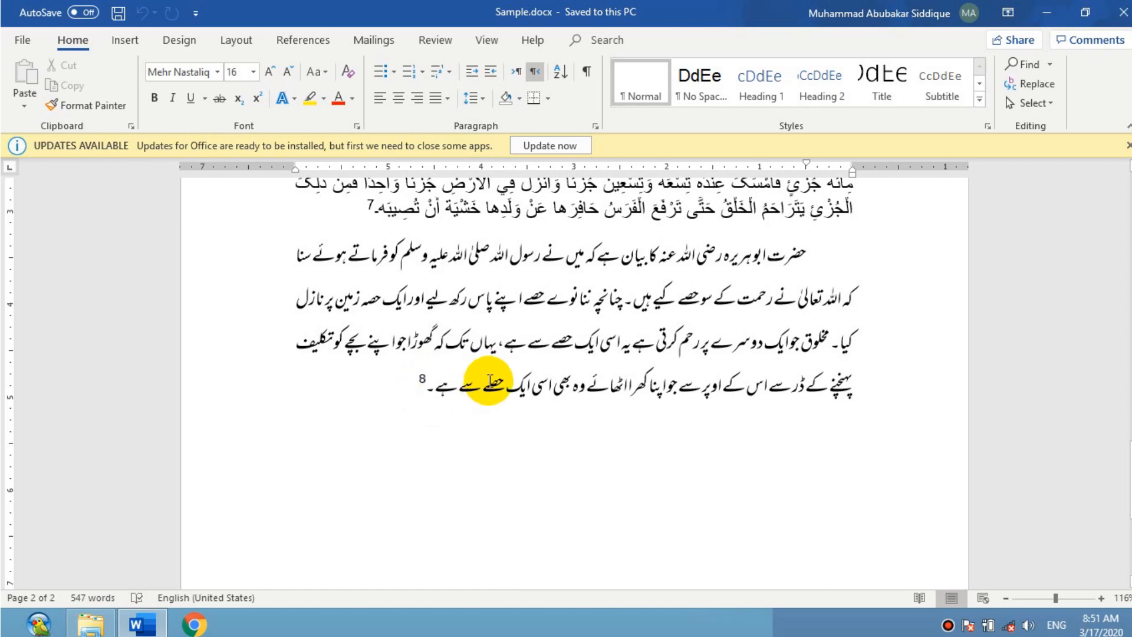
pyautogui.moveTo(806, 255)
pyautogui.mouseDown()
pyautogui.moveTo(766, 255)
pyautogui.moveTo(618, 329)
pyautogui.moveTo(430, 391)
pyautogui.mouseUp()
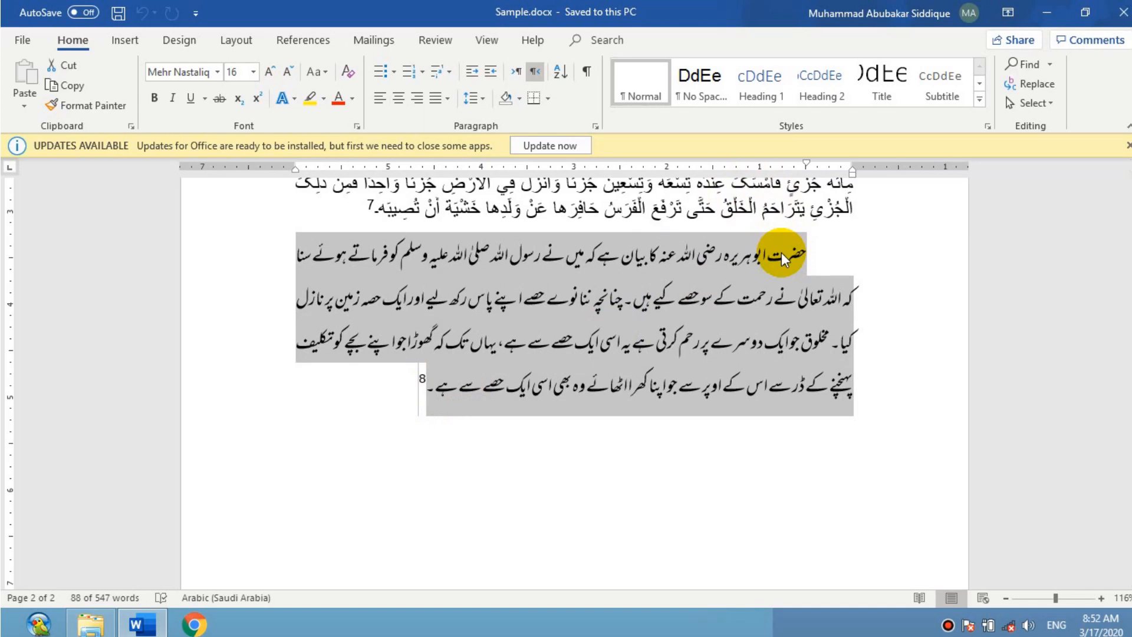
pyautogui.click(405, 380)
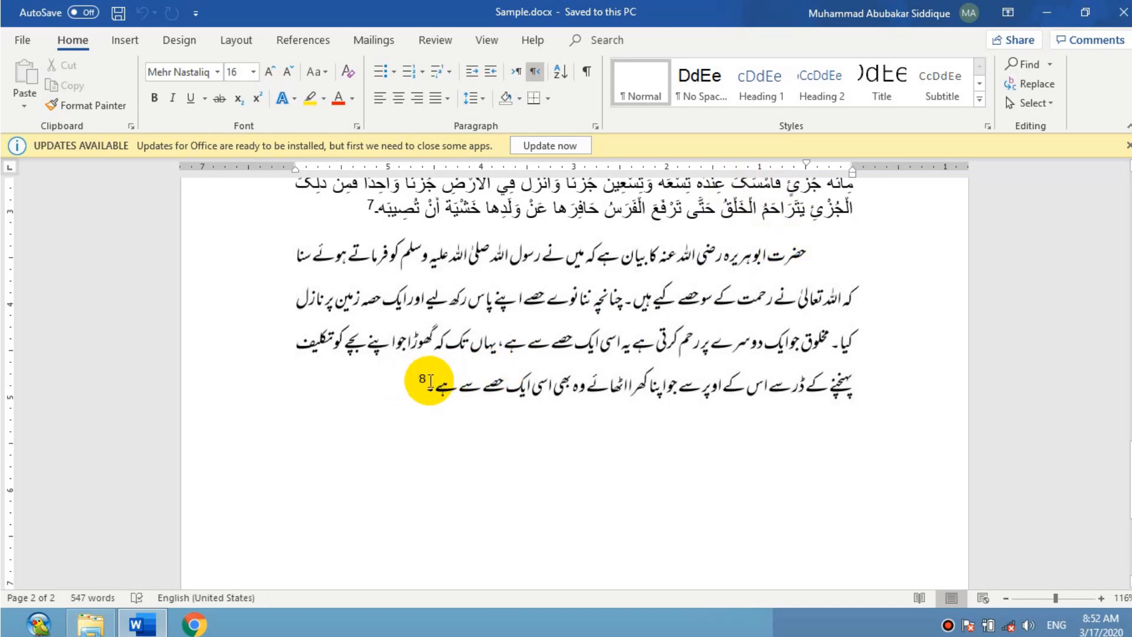
# Step: Try subscript on footnote reference 8 at the end of the last paragraph, then set it back to superscript
pyautogui.moveTo(435, 379)
pyautogui.hotkey('shift', 'Left')
pyautogui.press('Left')
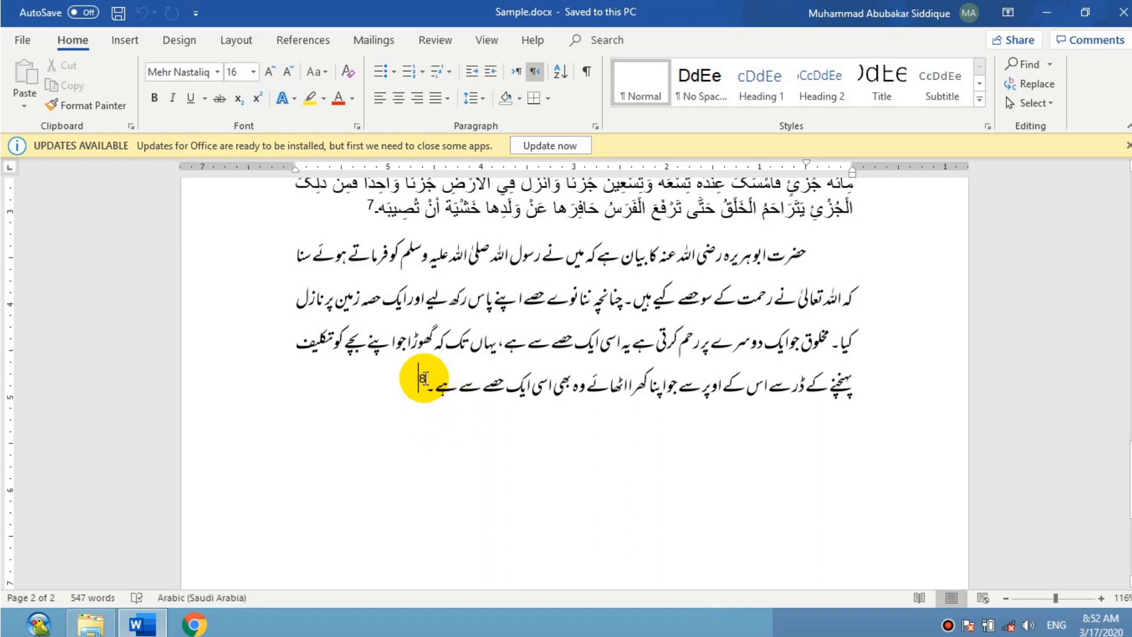
pyautogui.doubleClick(422, 377)
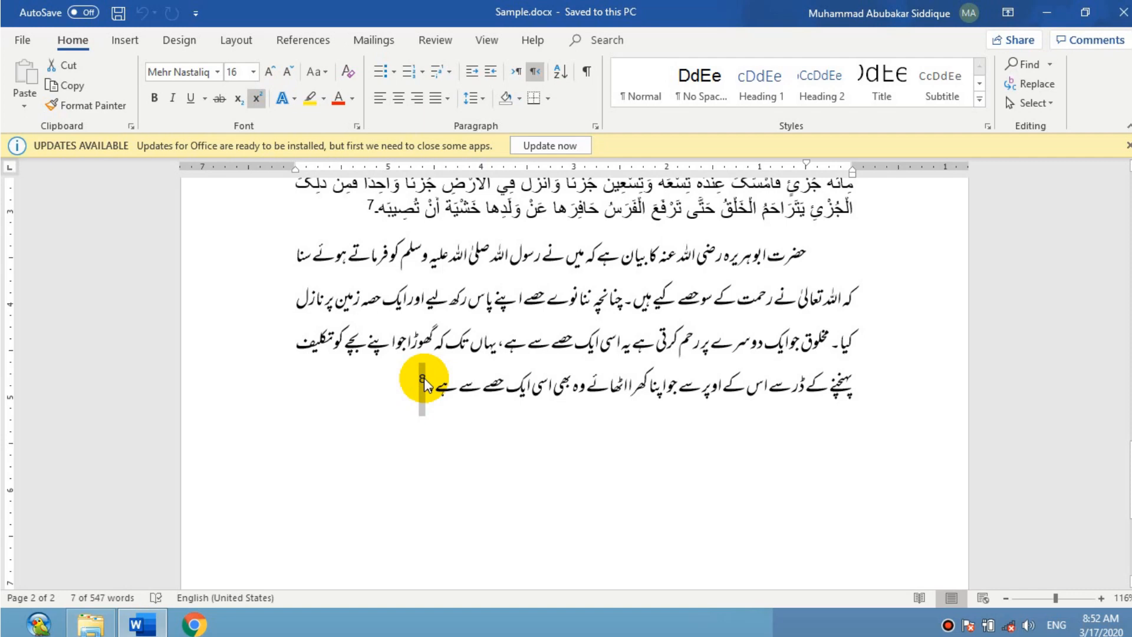
pyautogui.click(242, 101)
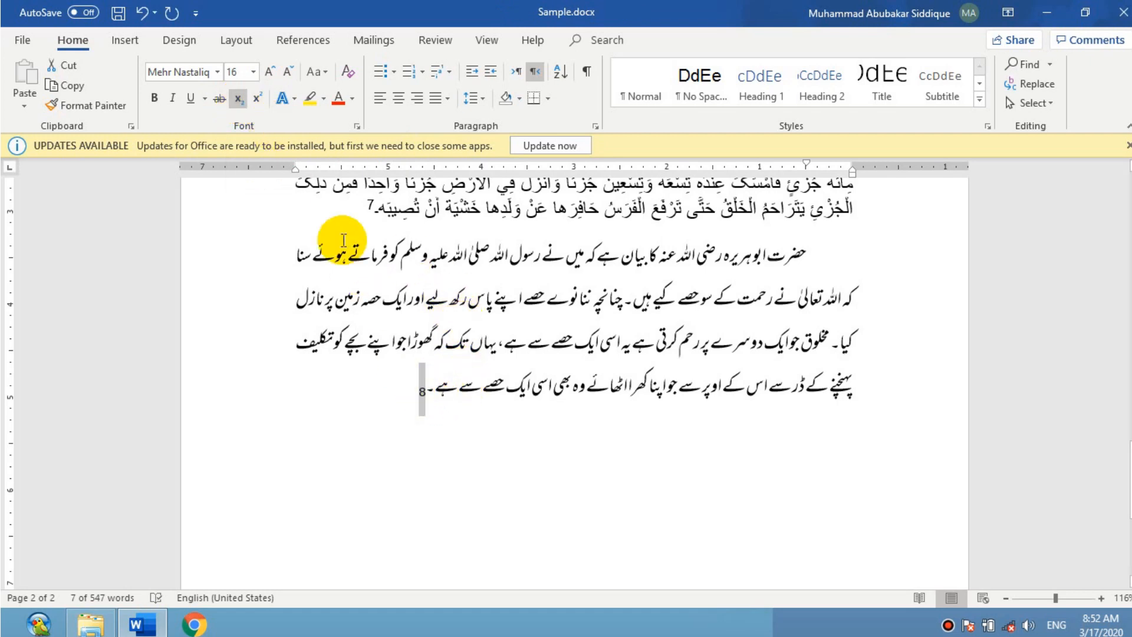
pyautogui.click(258, 98)
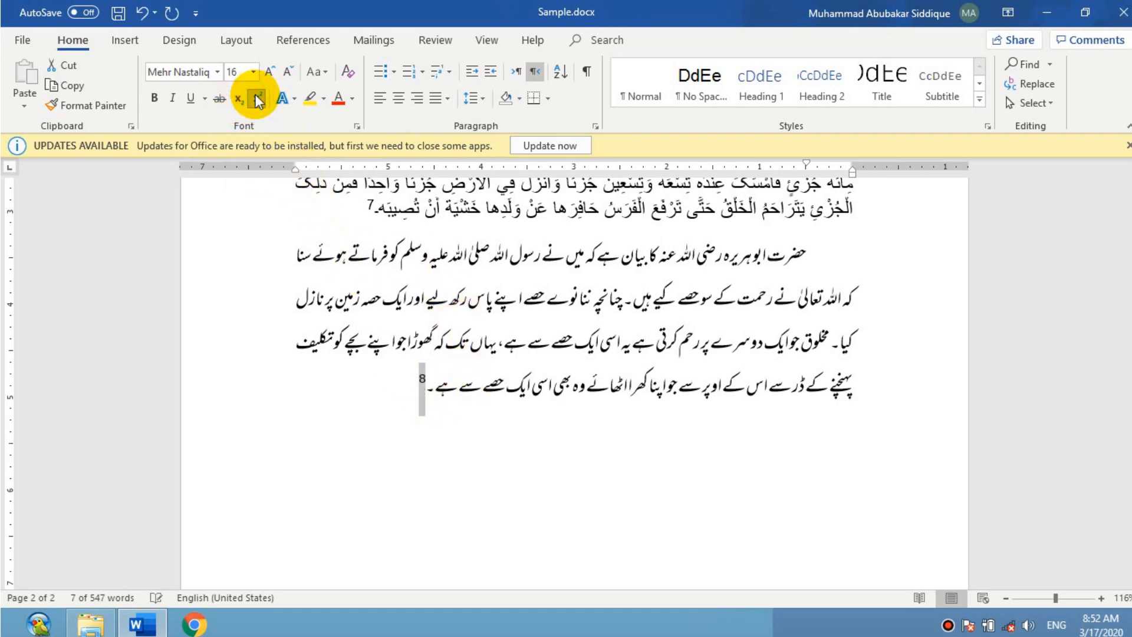
pyautogui.moveTo(434, 381)
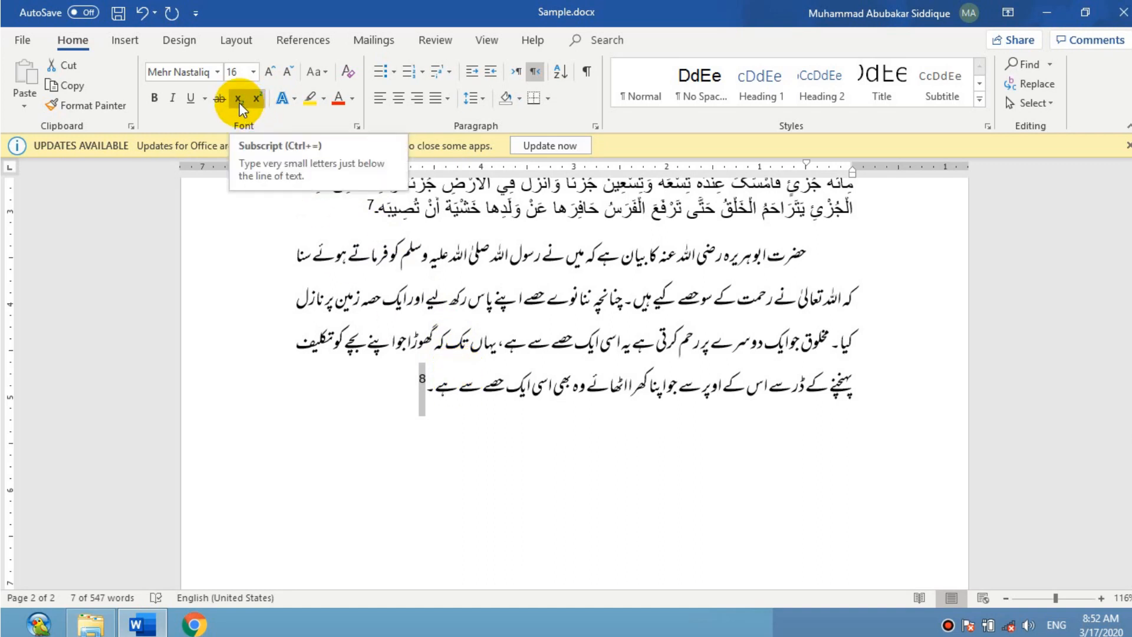
# Step: Remove the superscript formatting from footnote reference 8 at the end of the last paragraph
pyautogui.click(492, 274)
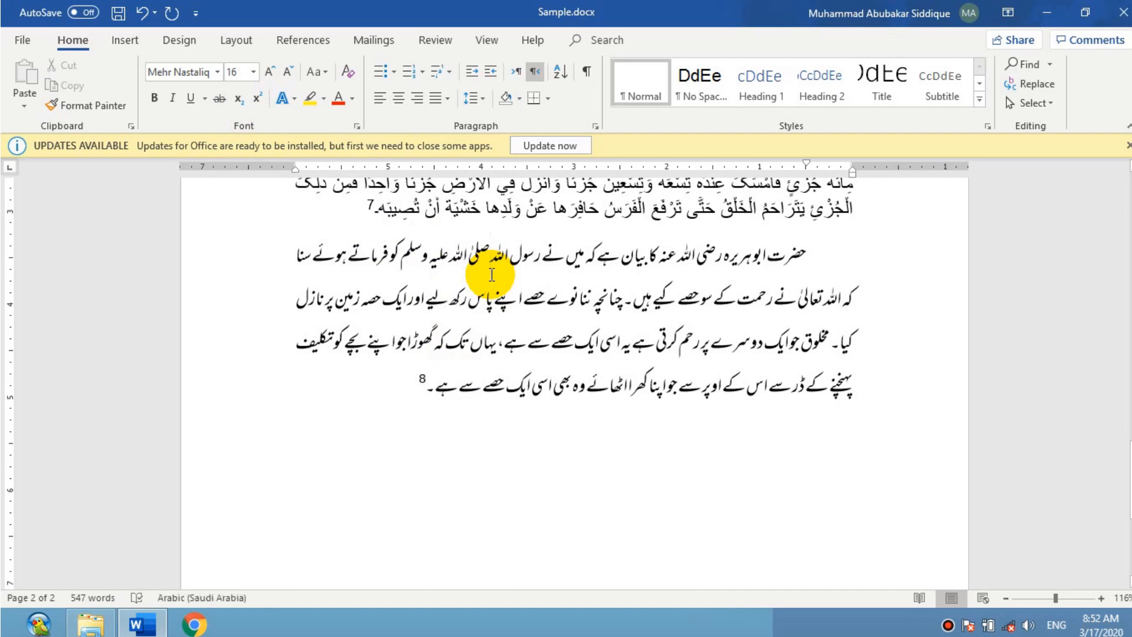
pyautogui.click(415, 384)
pyautogui.hotkey('shift', 'Left')
pyautogui.hotkey('shift', 'Right')
pyautogui.hotkey('shift', 'Right')
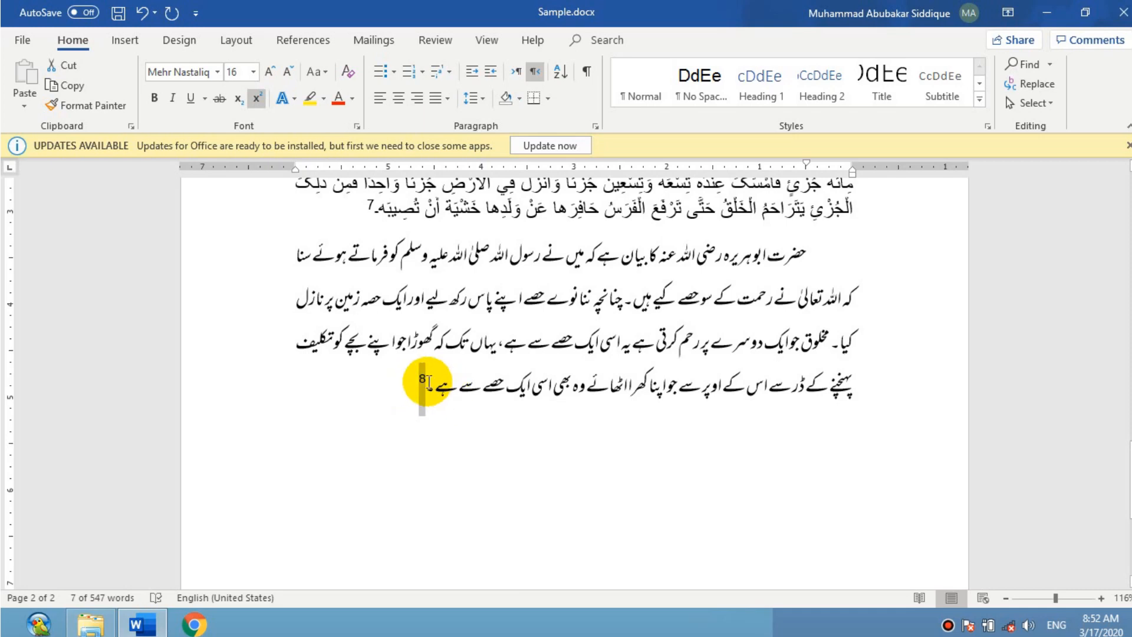
pyautogui.moveTo(430, 381)
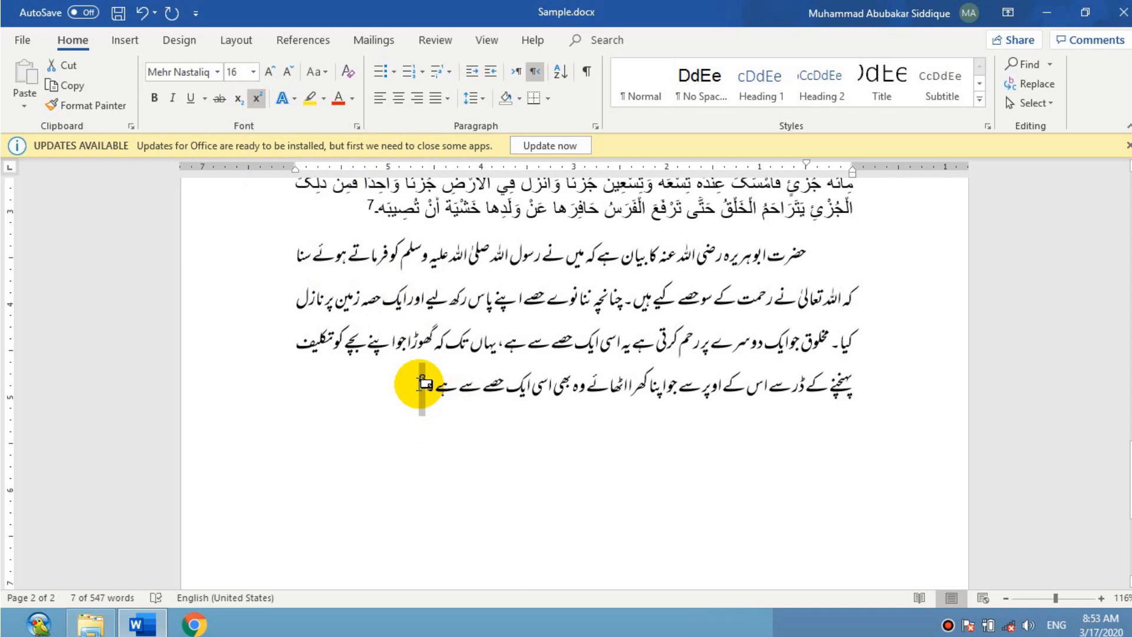
pyautogui.click(254, 99)
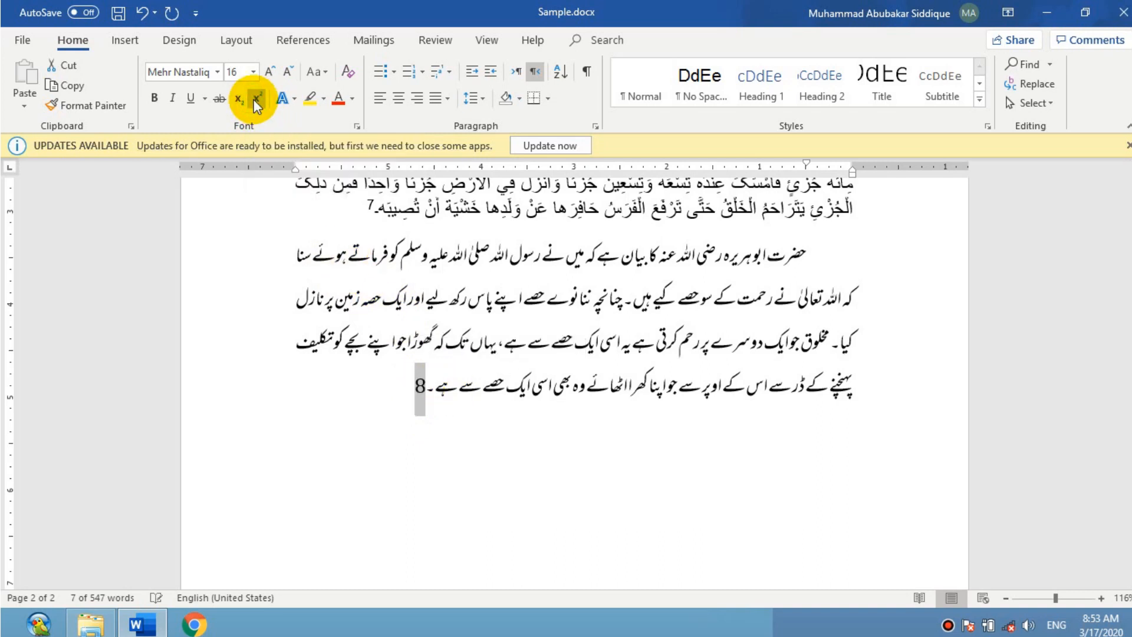
pyautogui.click(450, 410)
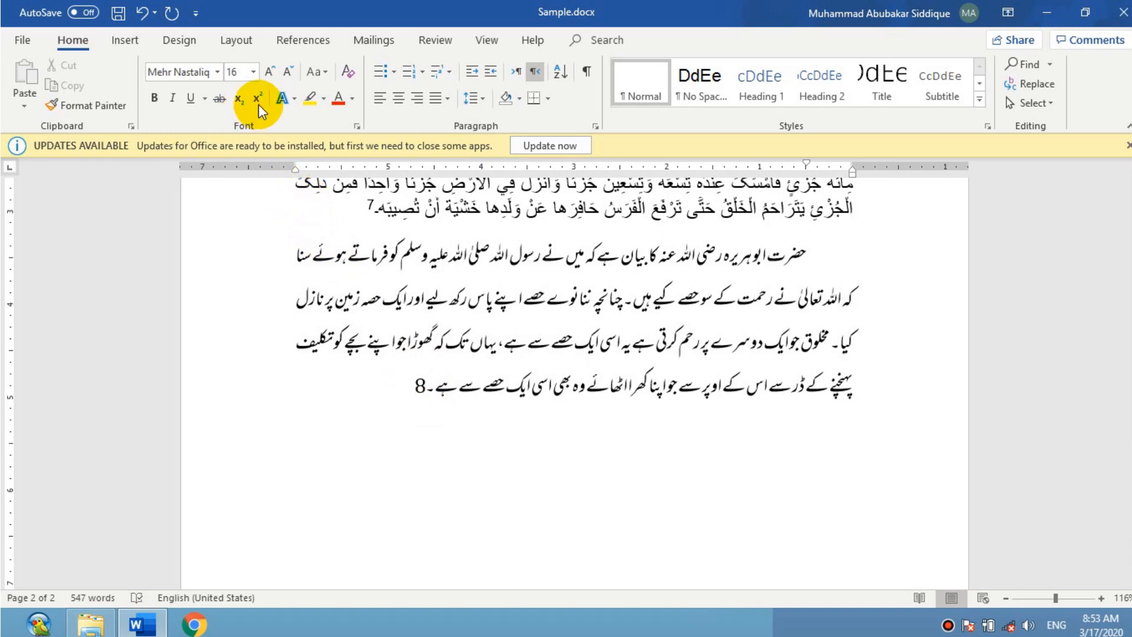
pyautogui.click(418, 386)
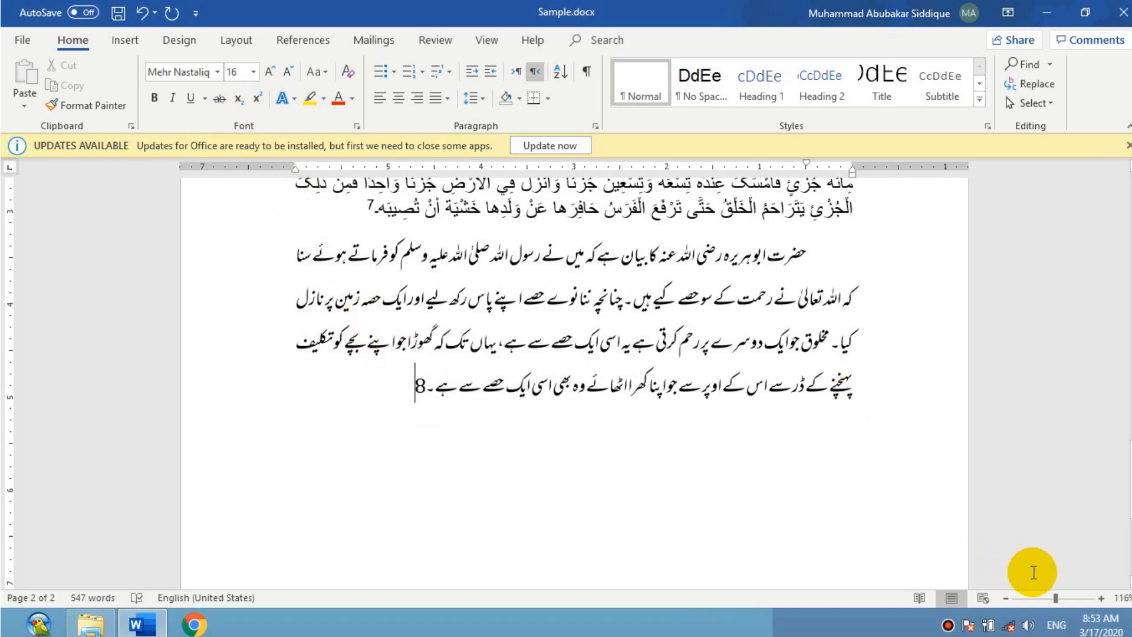
# Step: Set the document zoom to 98% and place the insertion point on an empty line below the last paragraph
pyautogui.click(1035, 598)
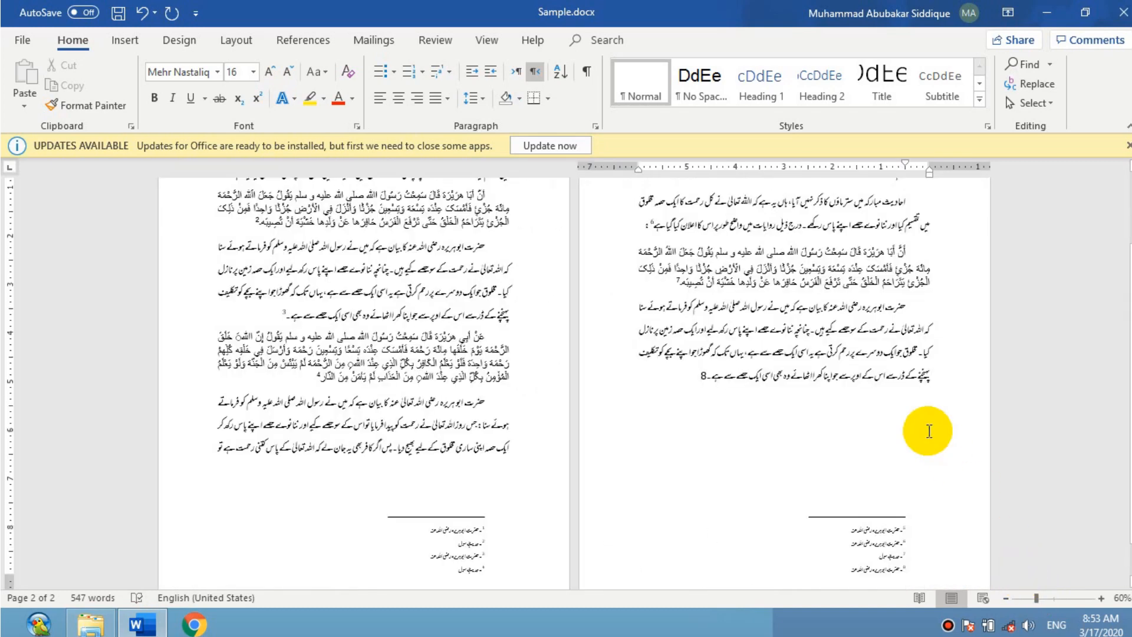
pyautogui.click(1053, 598)
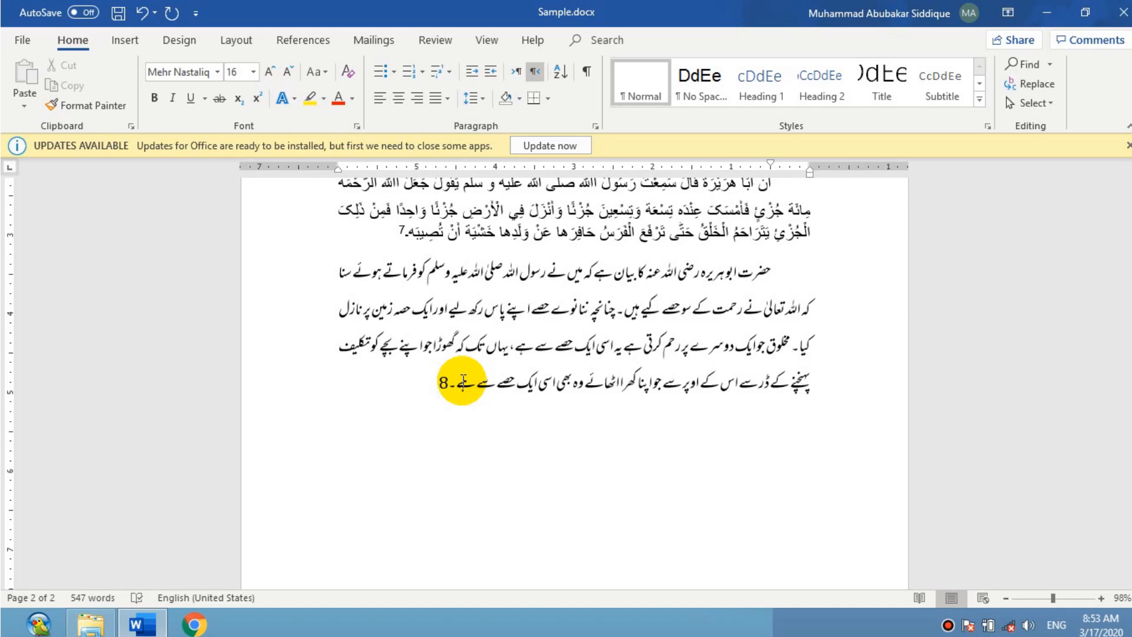
pyautogui.click(463, 467)
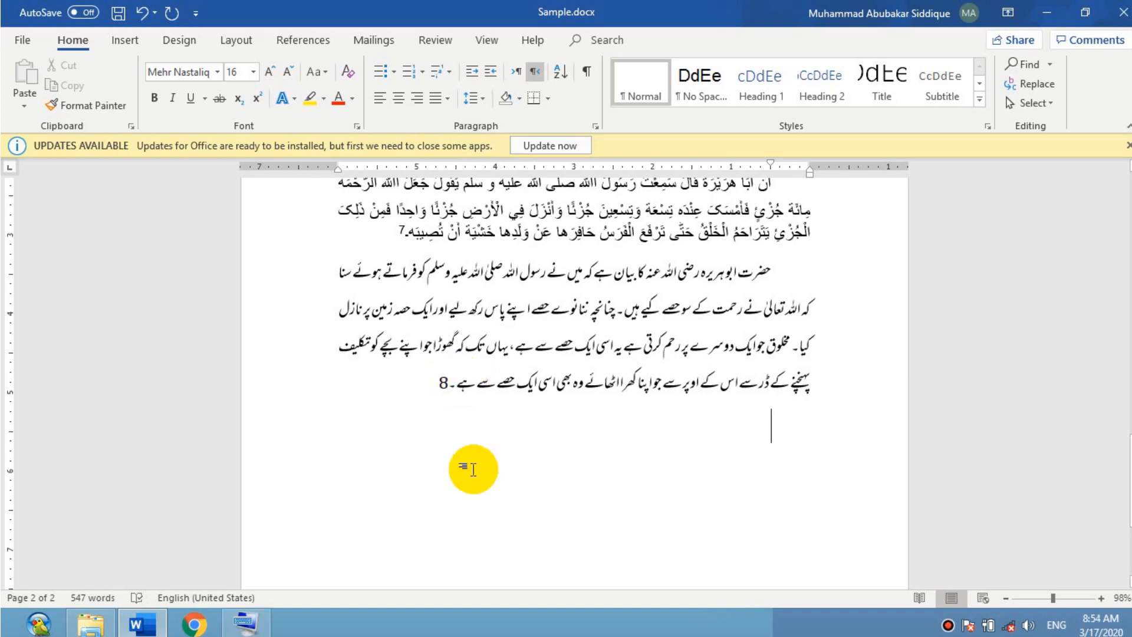
# Step: Show the modifier key combination on the On-Screen Keyboard and close the keyboard
pyautogui.click(251, 626)
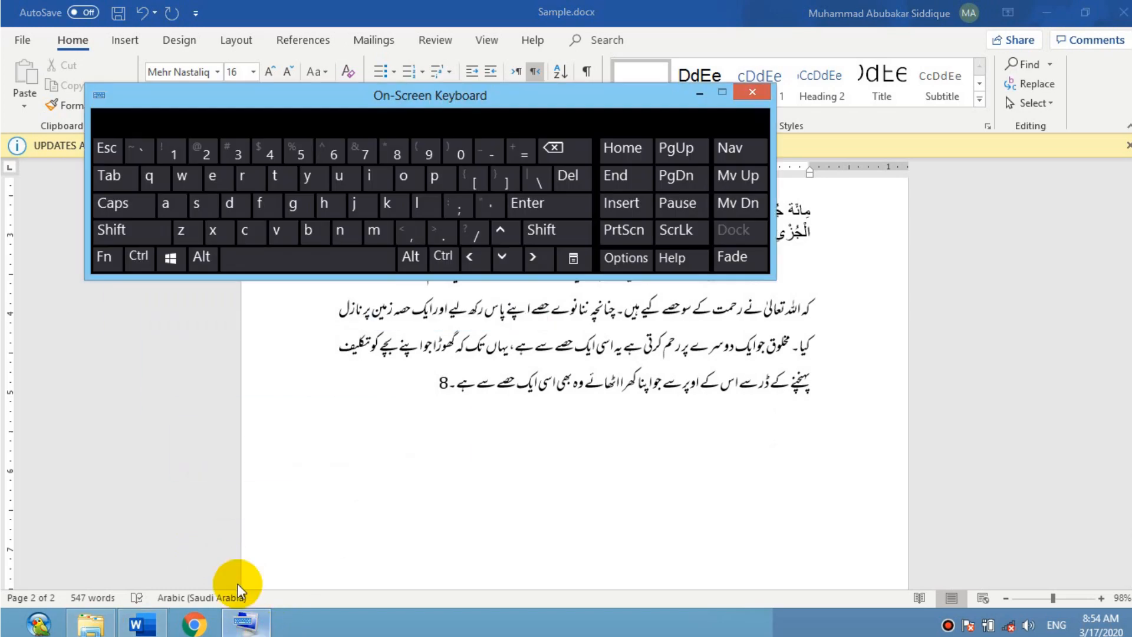
pyautogui.press('ctrl')
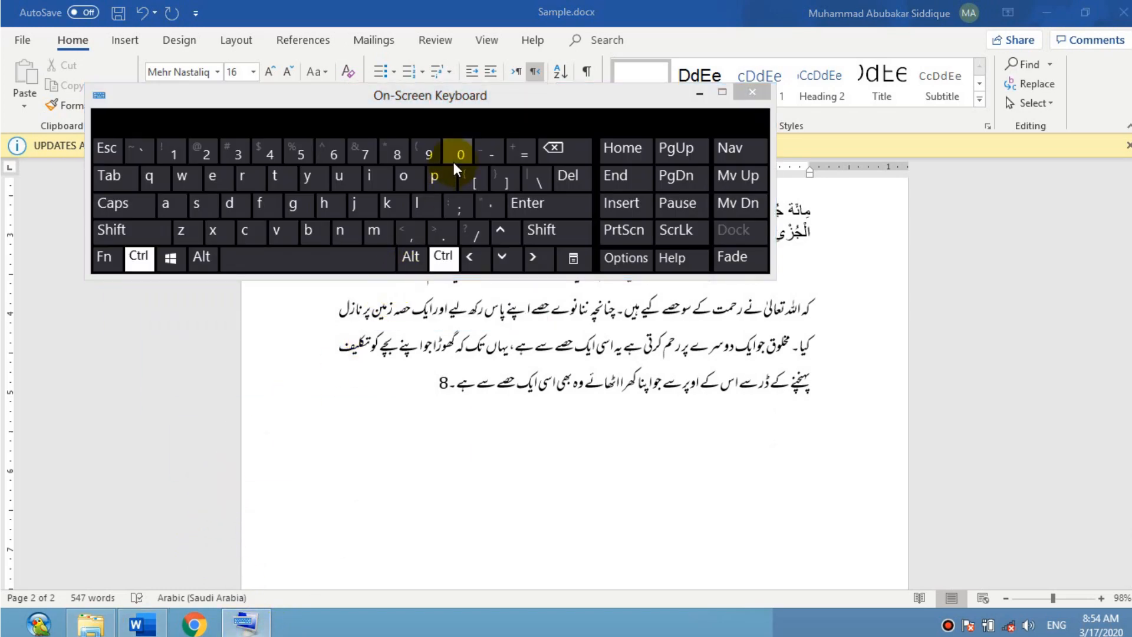
pyautogui.press('alt')
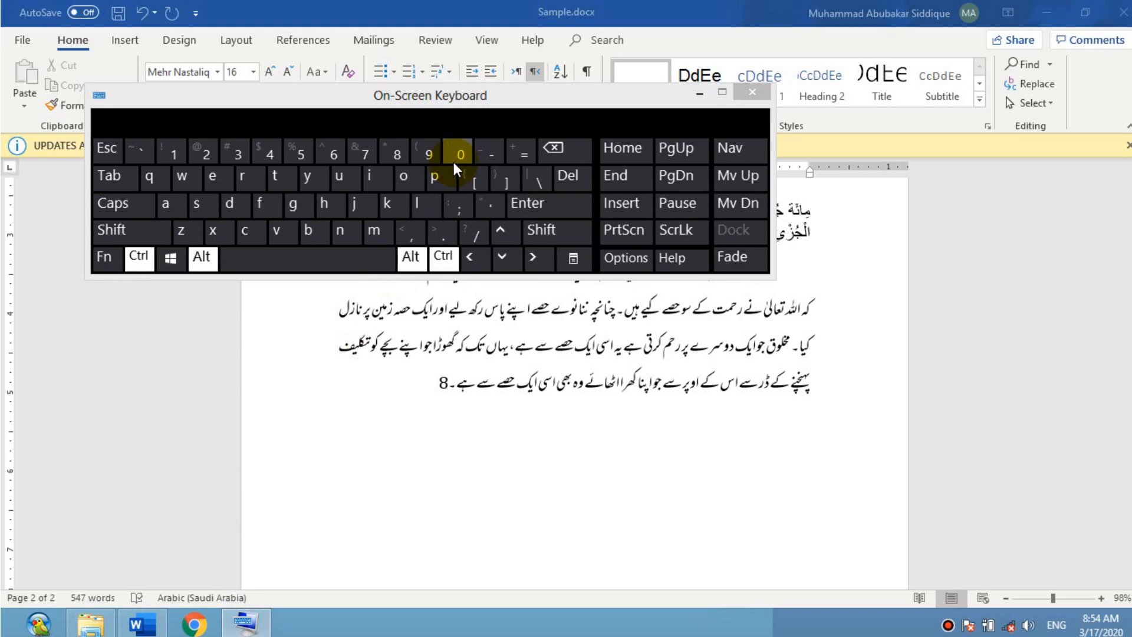
pyautogui.press('shift')
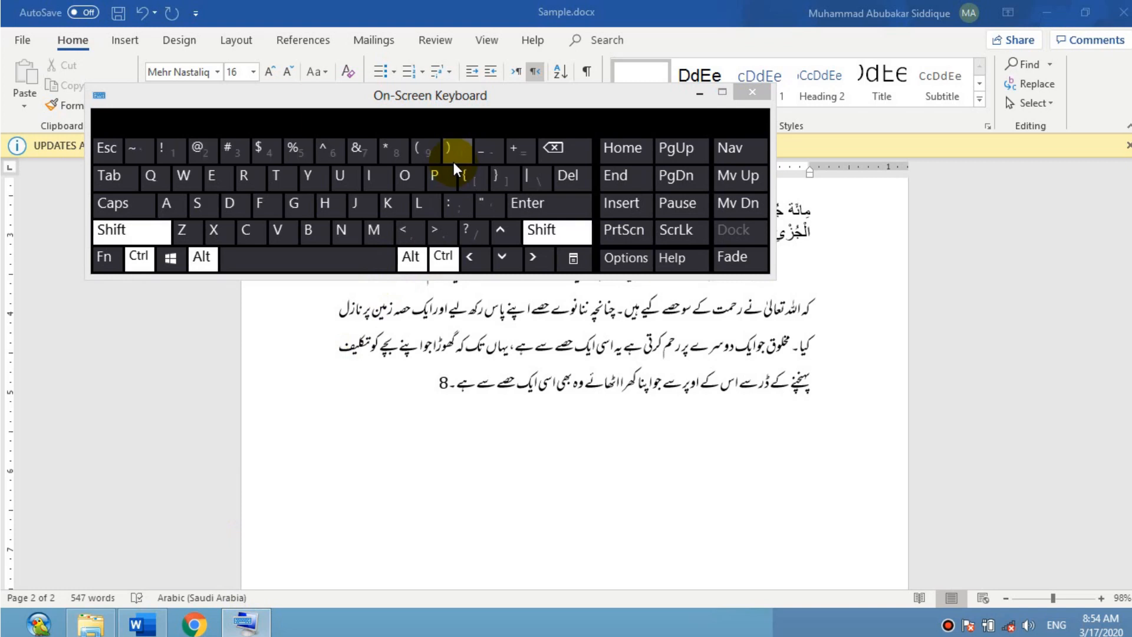
pyautogui.click(752, 92)
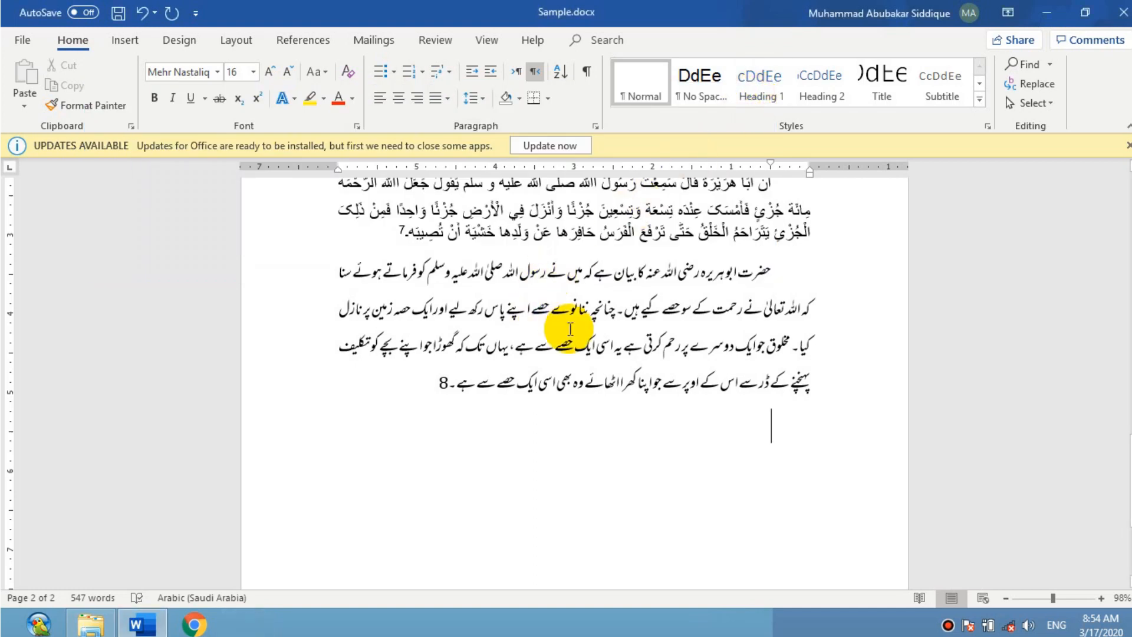
# Step: Display the list of styles beside the document and widen it so the style names are readable
pyautogui.hotkey('ctrl', 'alt', 'shift', 's')
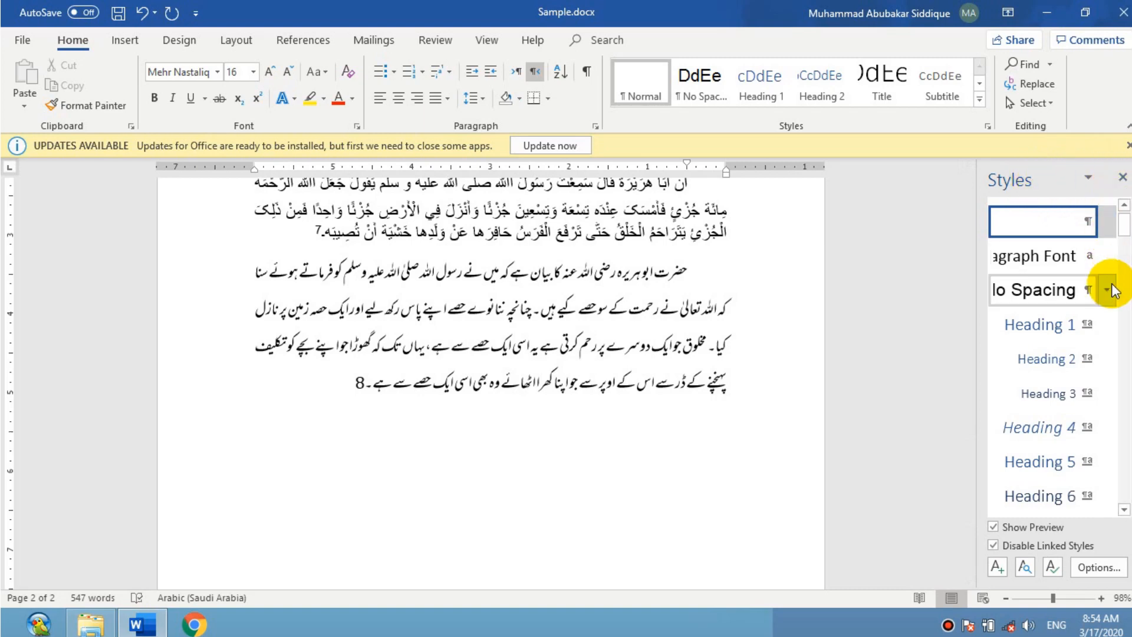
pyautogui.moveTo(1126, 239)
pyautogui.mouseDown()
pyautogui.moveTo(1130, 303)
pyautogui.moveTo(1129, 224)
pyautogui.mouseUp()
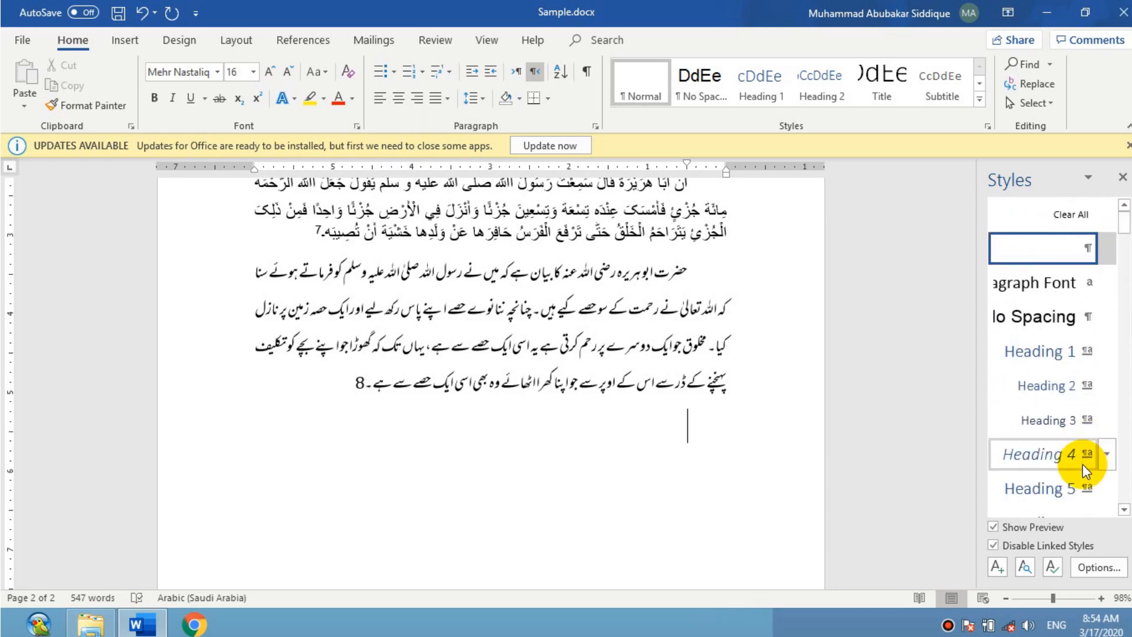
pyautogui.moveTo(976, 317); pyautogui.dragTo(905, 317)
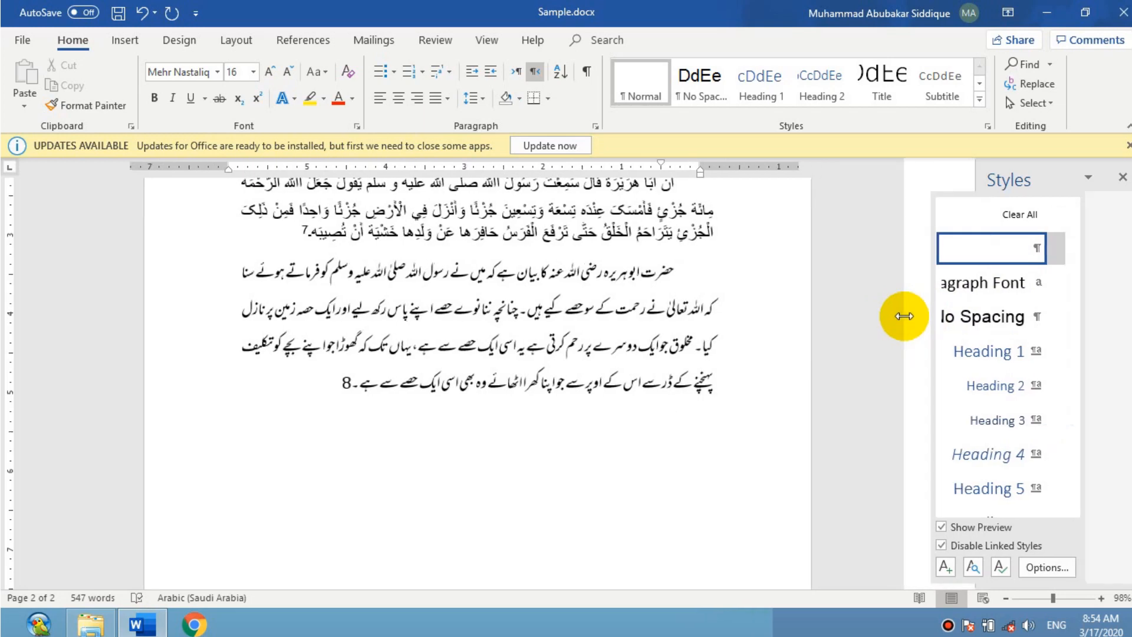
pyautogui.click(1125, 235)
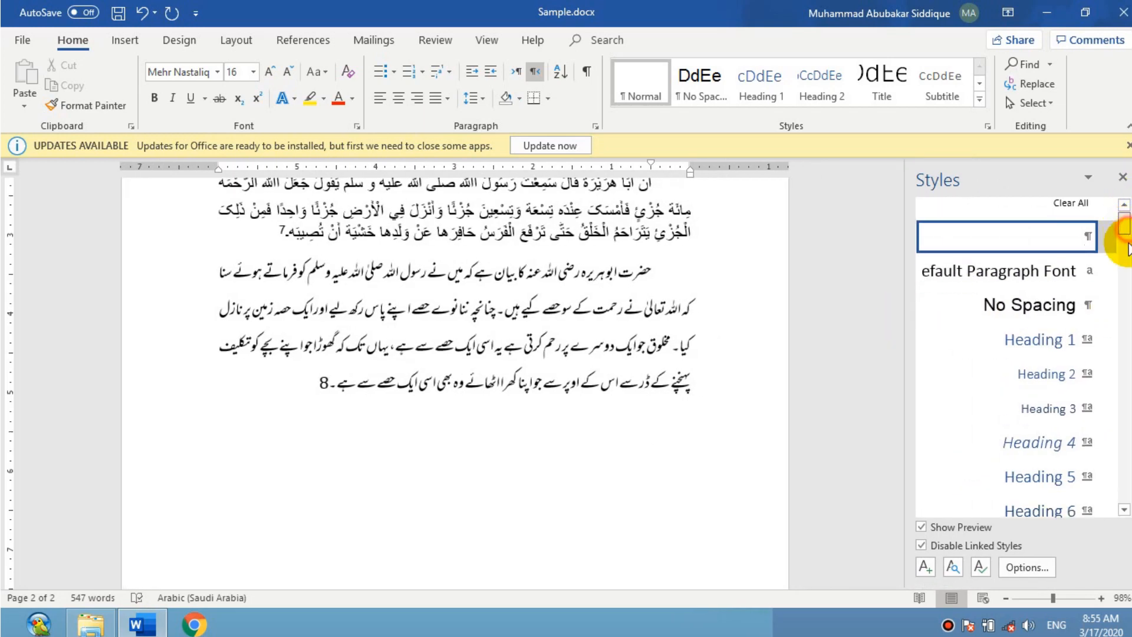
pyautogui.moveTo(1127, 236); pyautogui.dragTo(1129, 221)
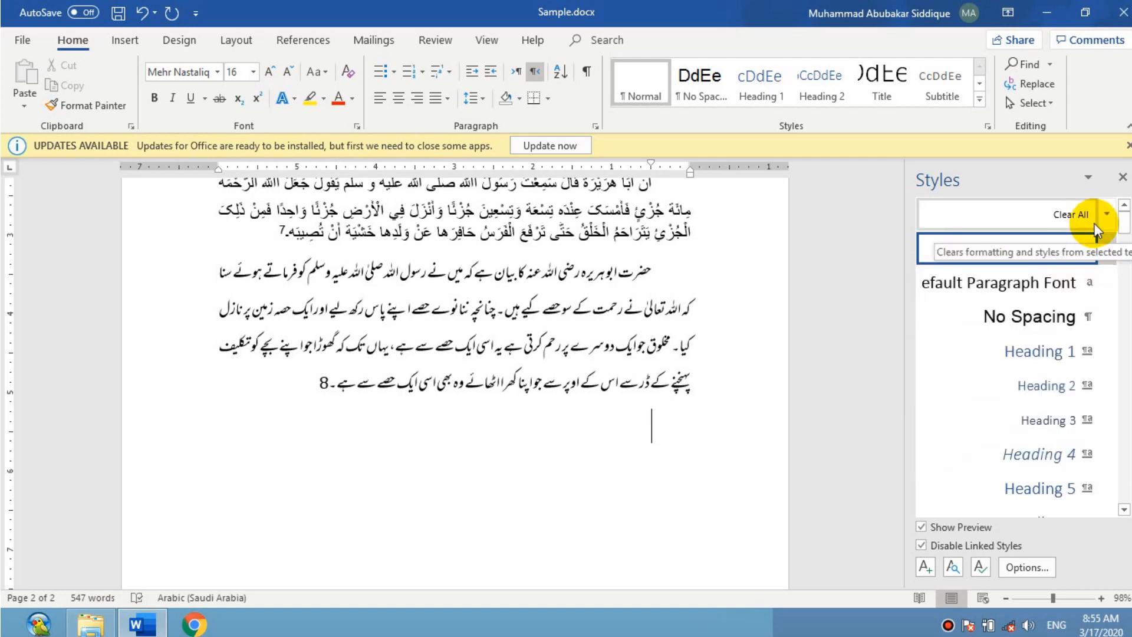
# Step: Limit the styles list to the Recommended styles, keeping it sorted As Recommended
pyautogui.scroll(6, 890, 260)
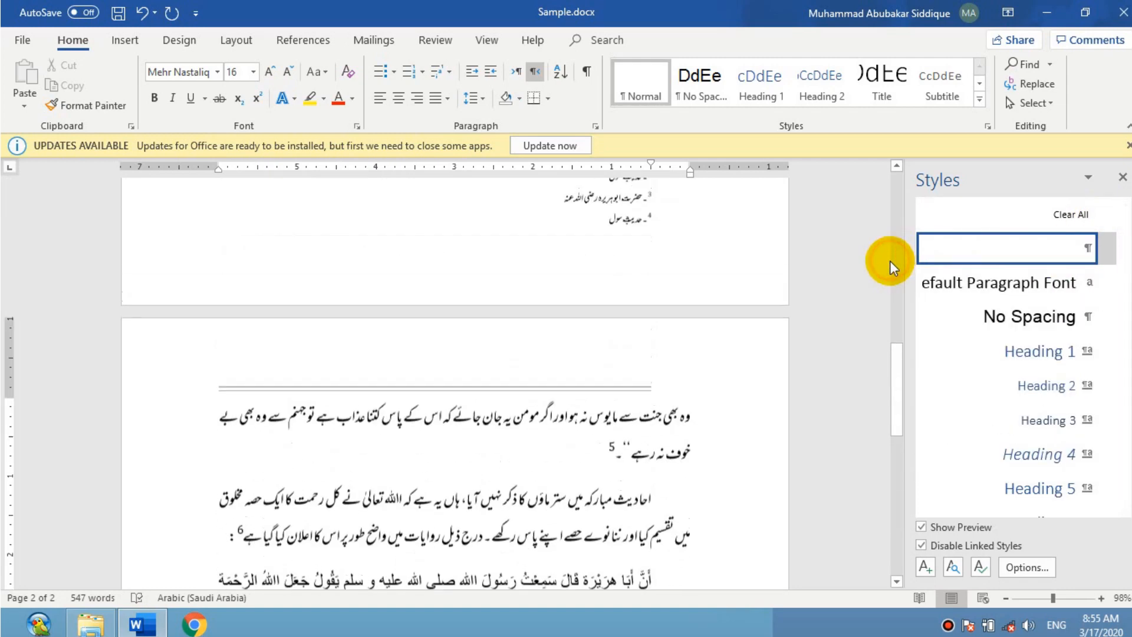
pyautogui.click(1024, 563)
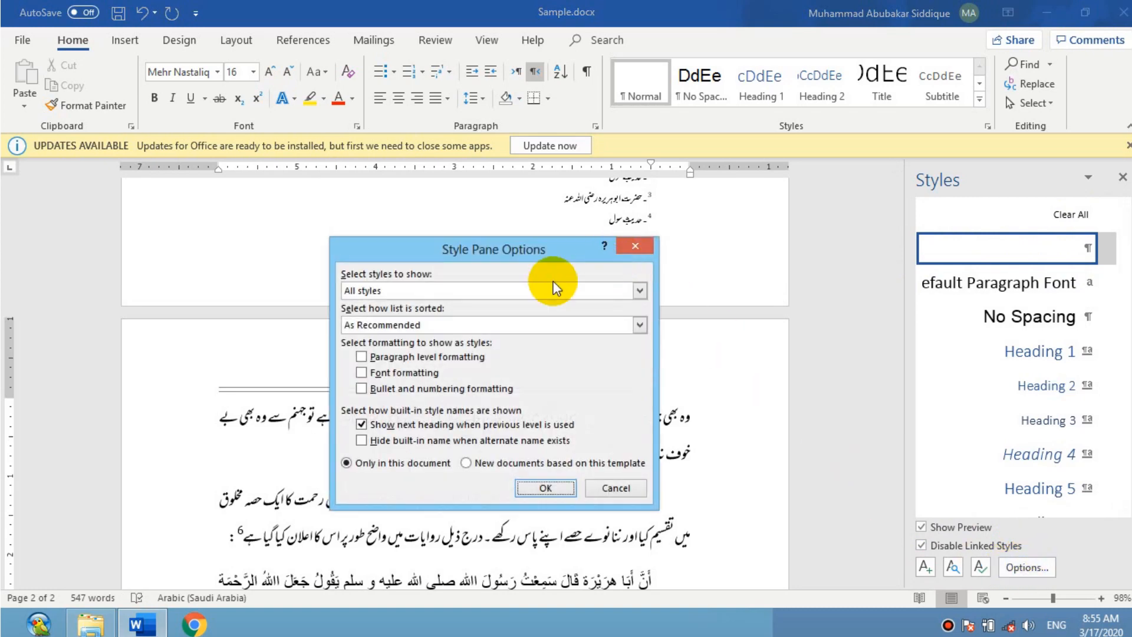
pyautogui.click(494, 293)
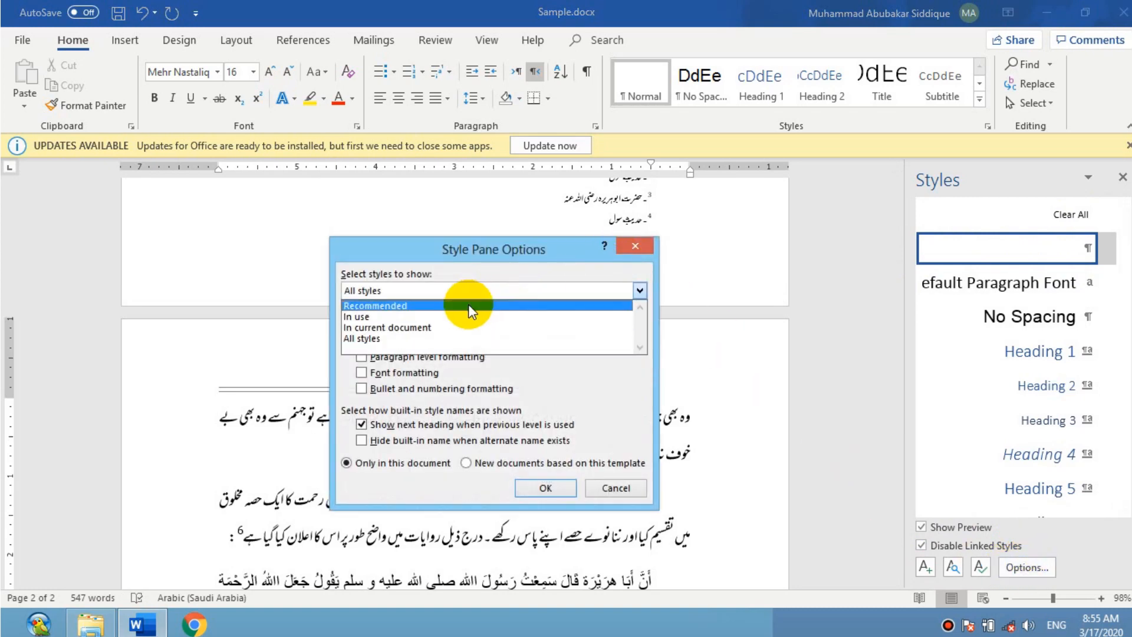
pyautogui.click(468, 304)
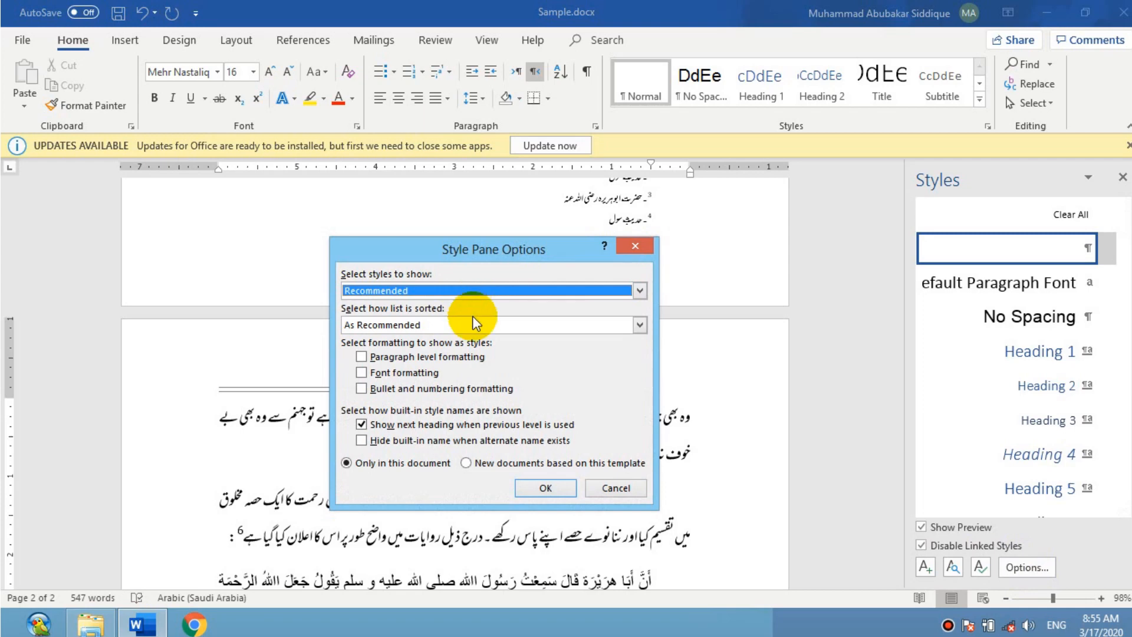
pyautogui.click(550, 493)
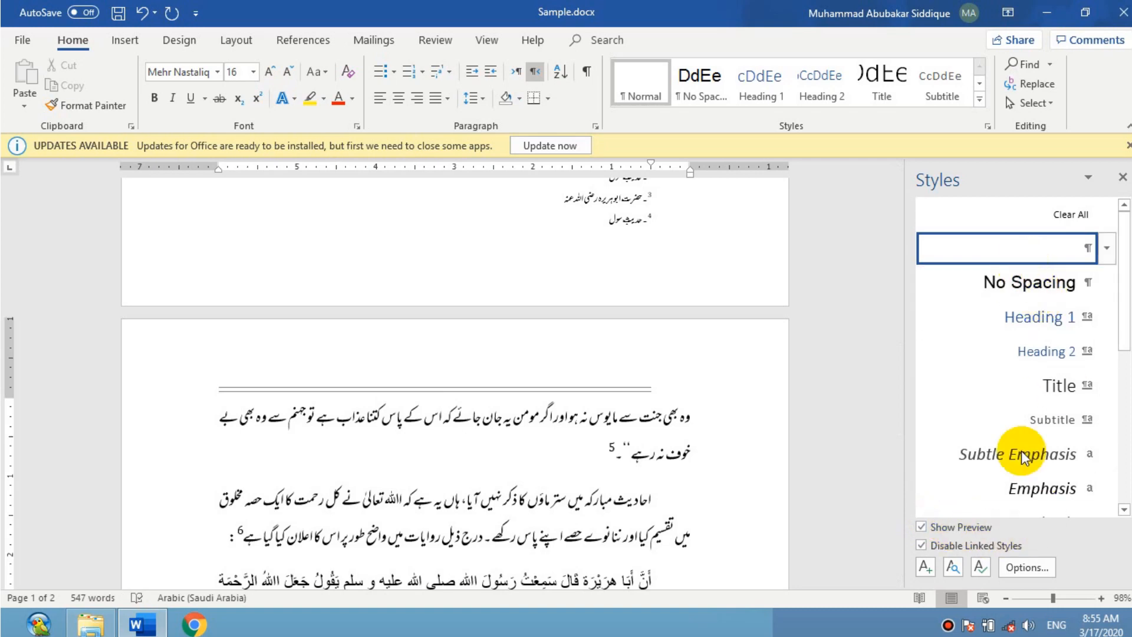
# Step: Set the styles list to show All styles
pyautogui.click(1043, 566)
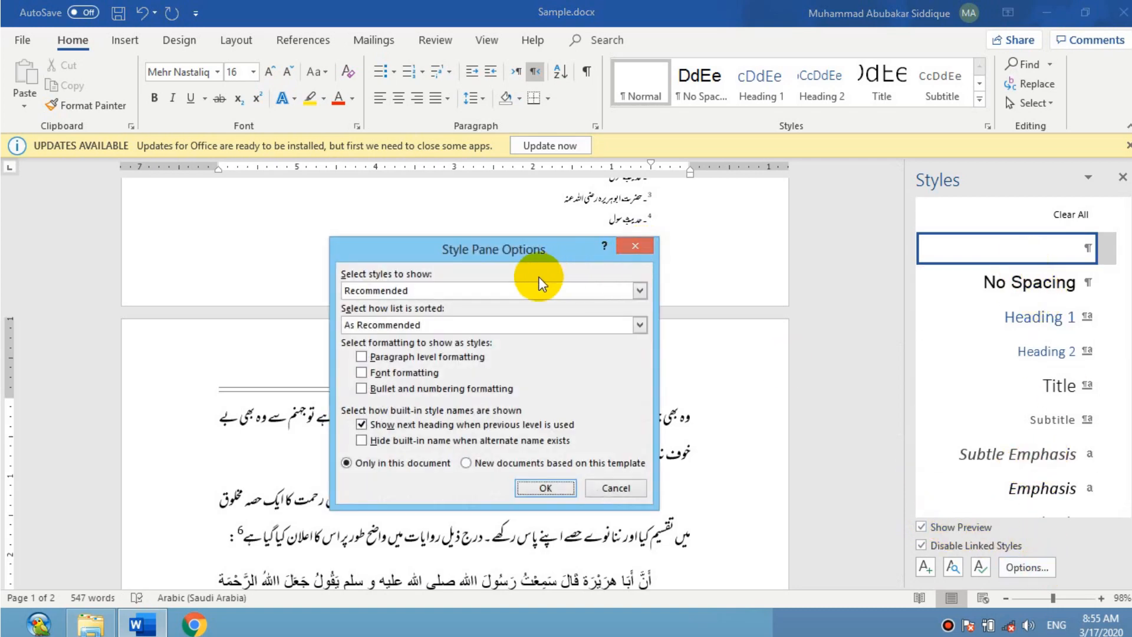
pyautogui.click(450, 294)
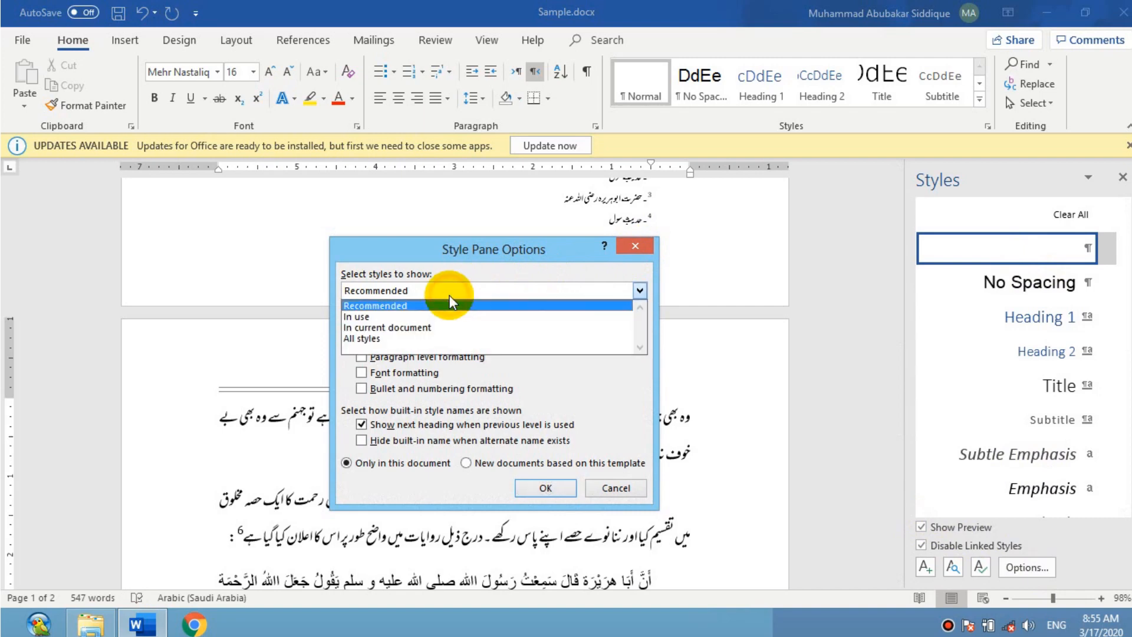
pyautogui.click(445, 339)
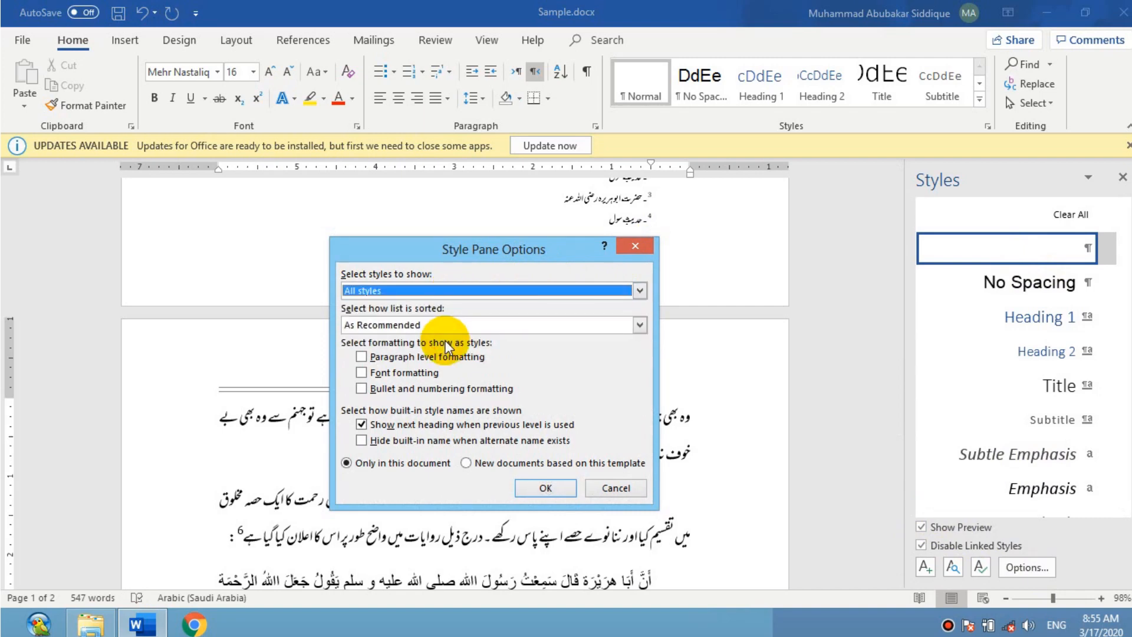
pyautogui.click(545, 484)
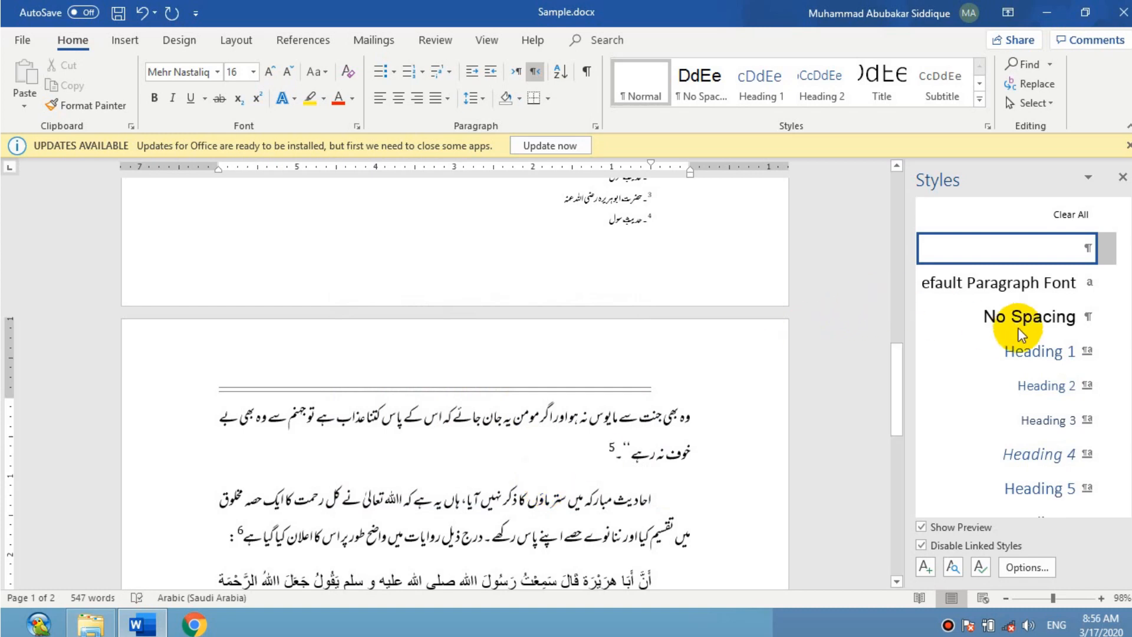
# Step: Modify the Footnote Reference style in this document by turning off Superscript in its font settings
pyautogui.moveTo(1125, 227); pyautogui.dragTo(1126, 358)
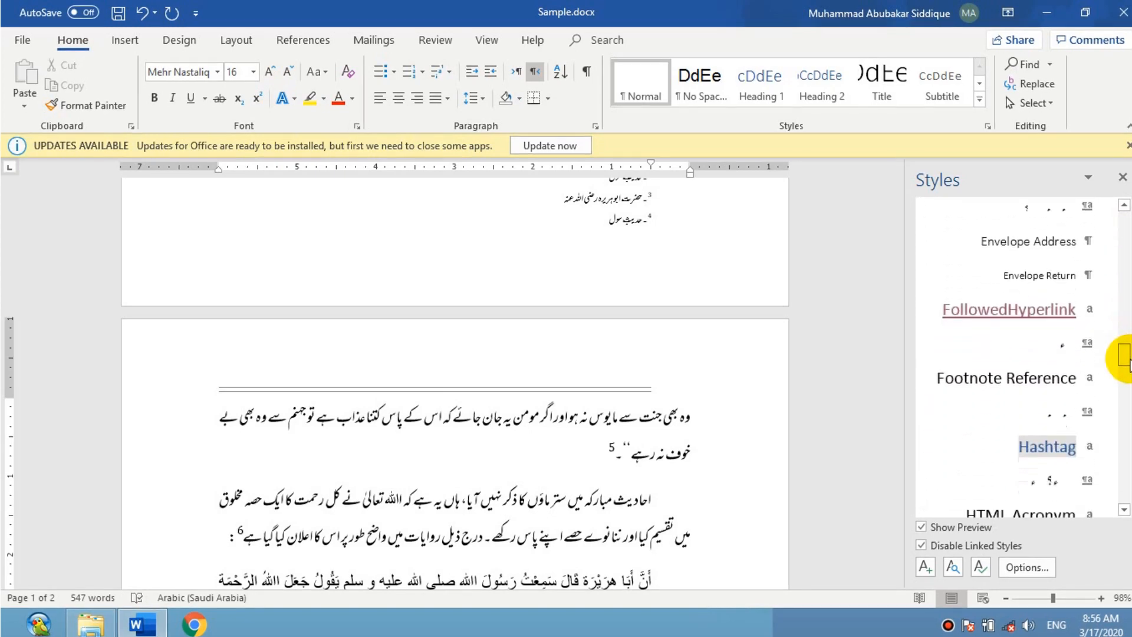
pyautogui.click(975, 382)
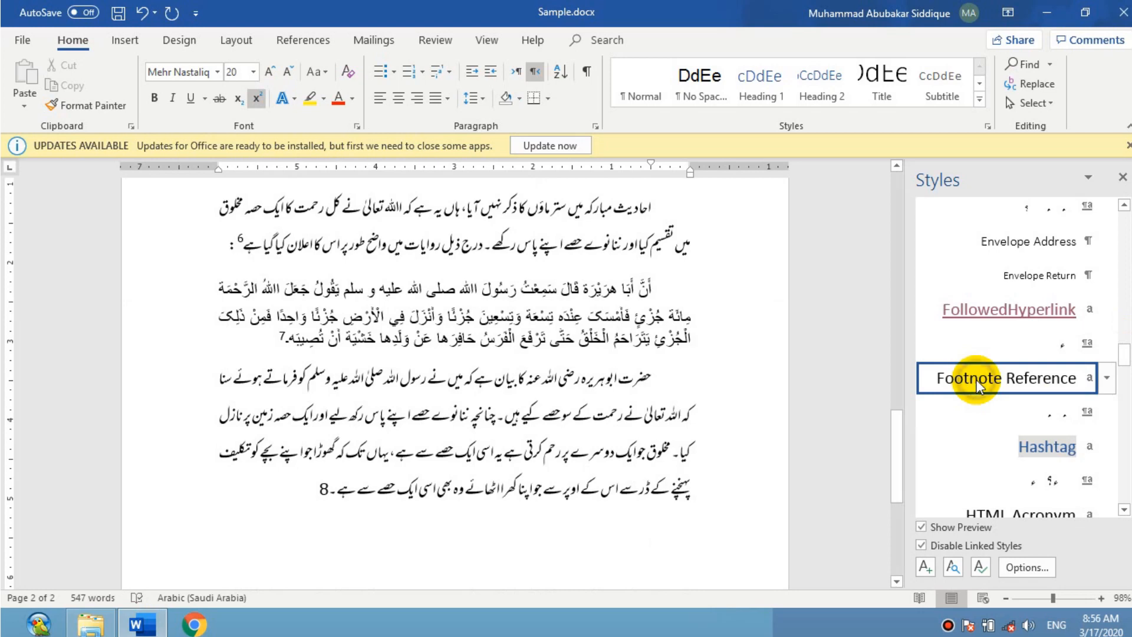
pyautogui.rightClick(979, 385)
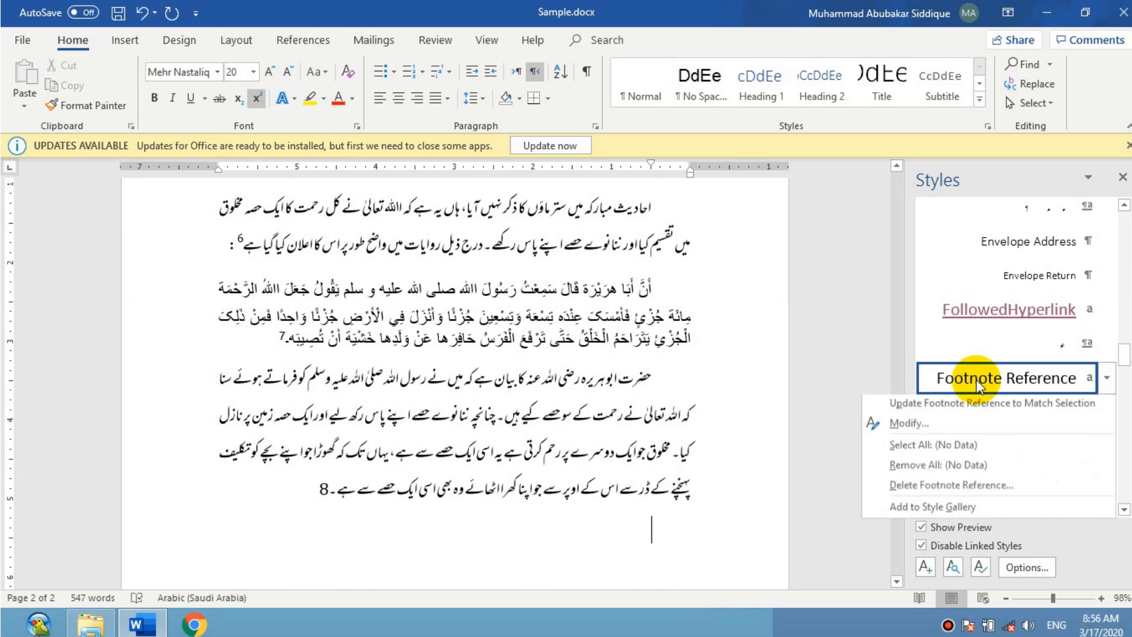
pyautogui.click(977, 426)
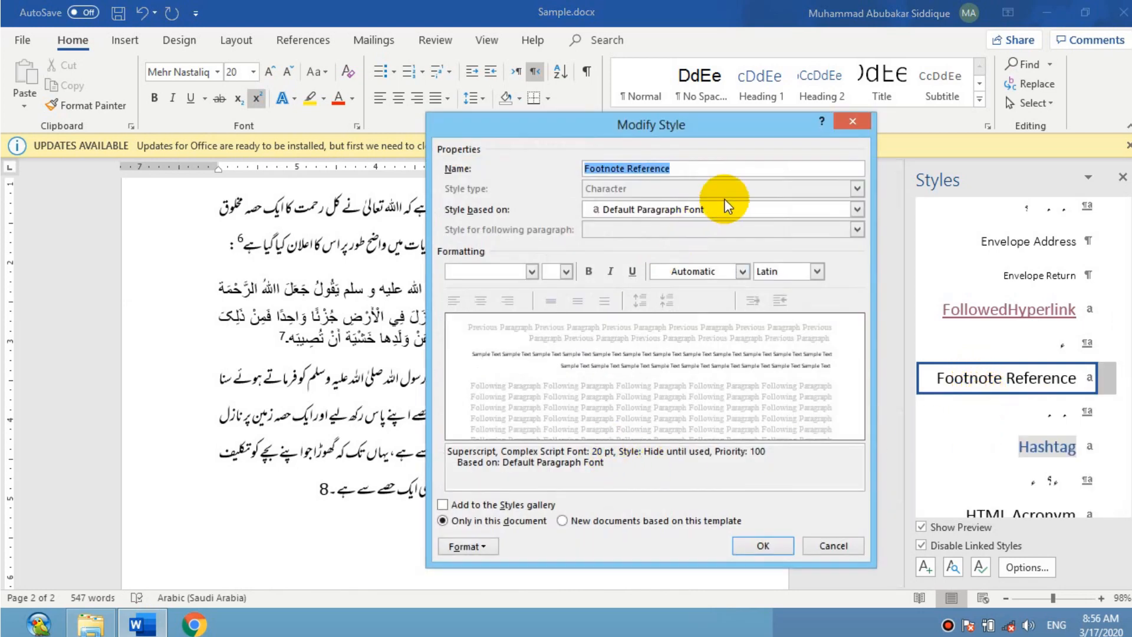
pyautogui.moveTo(690, 133); pyautogui.dragTo(614, 128)
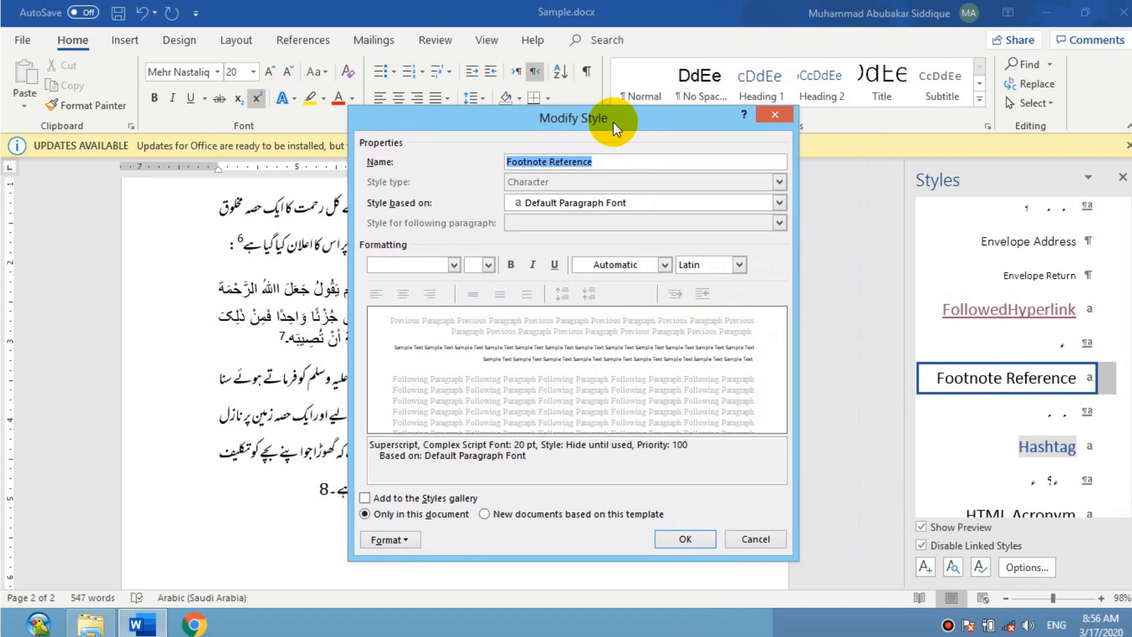
pyautogui.click(409, 543)
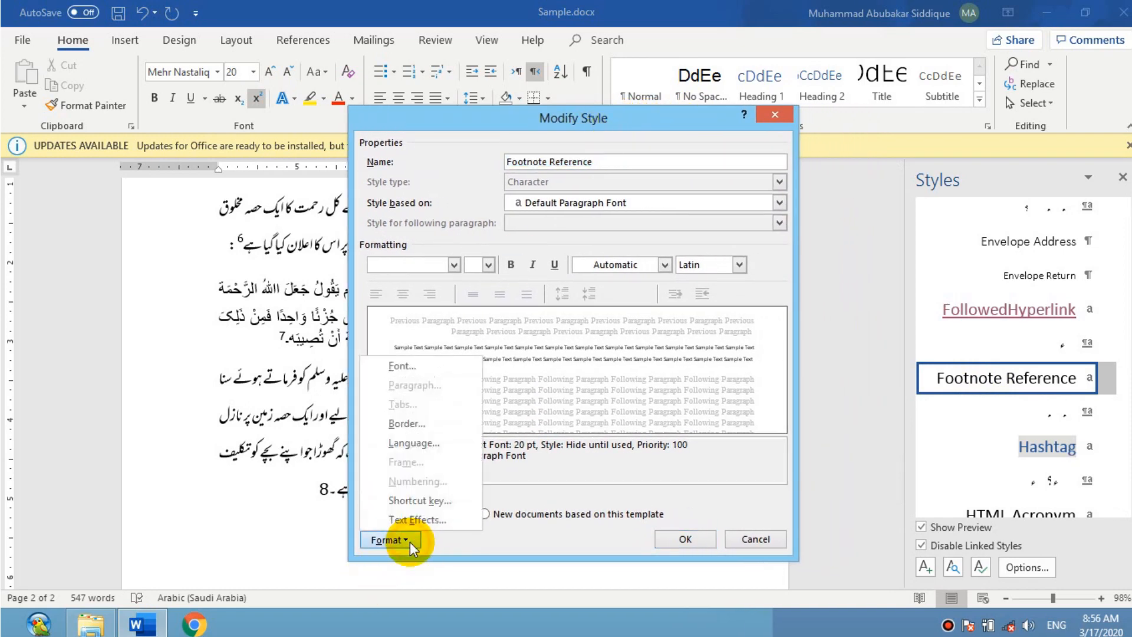
pyautogui.click(420, 361)
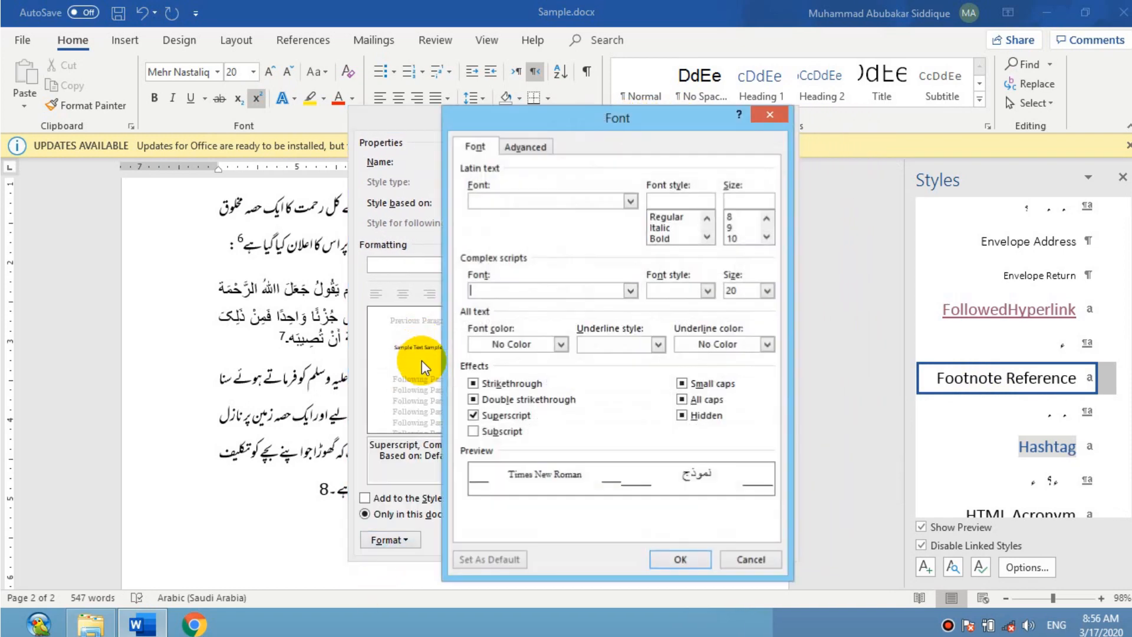
pyautogui.click(474, 416)
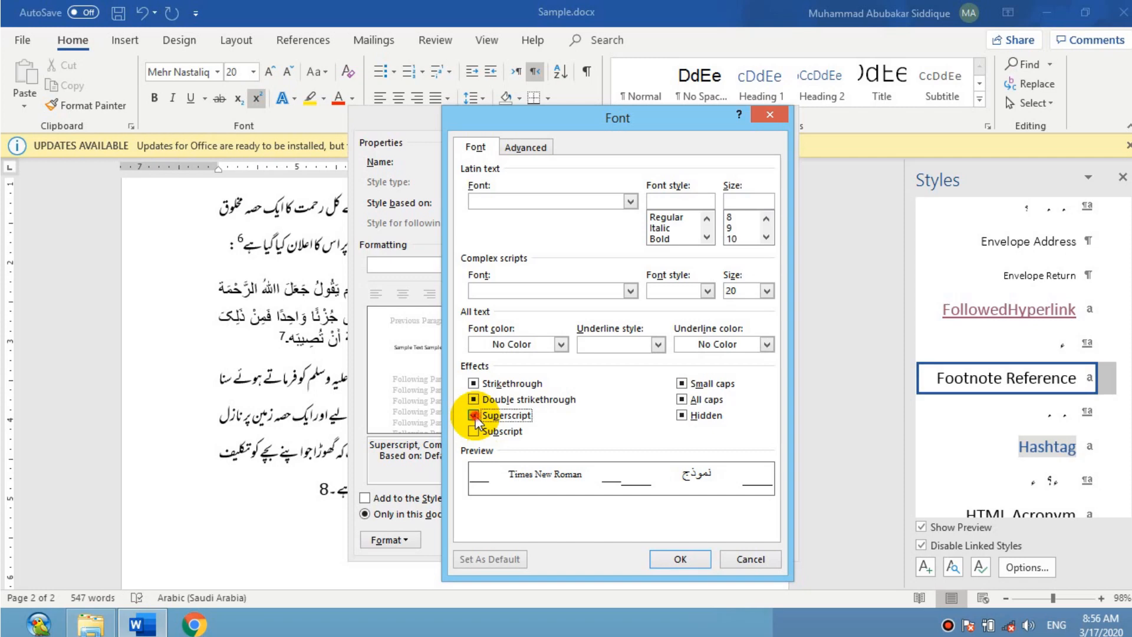
pyautogui.click(707, 554)
pyautogui.click(686, 538)
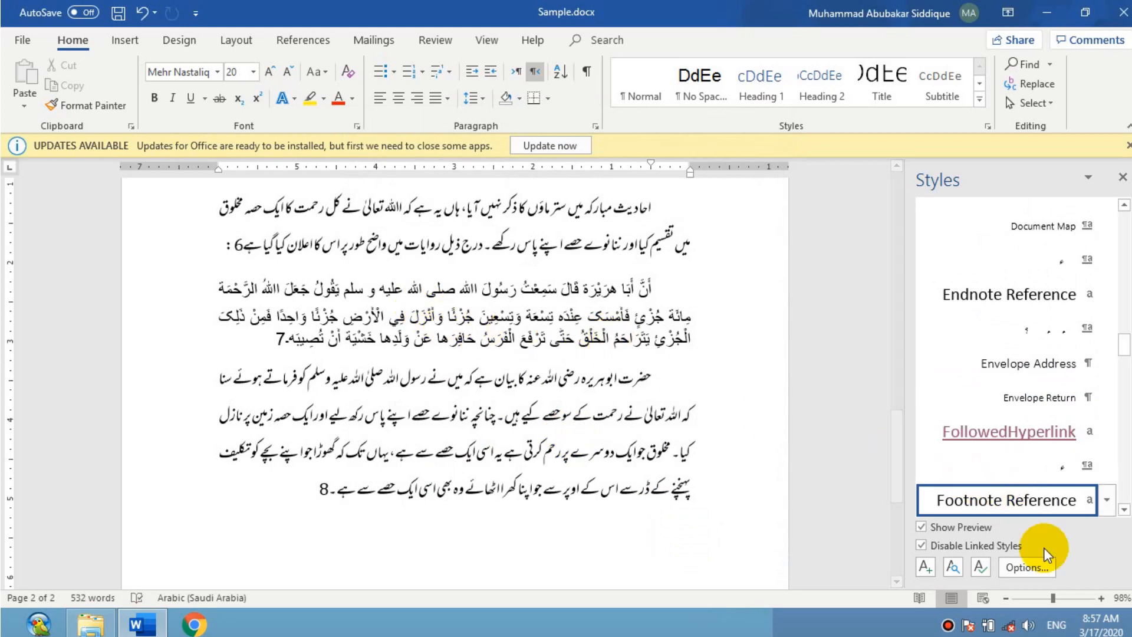
# Step: Set the document zoom to 71% and examine the footnote reference numbers in the text of both pages
pyautogui.moveTo(1053, 597); pyautogui.dragTo(1041, 604)
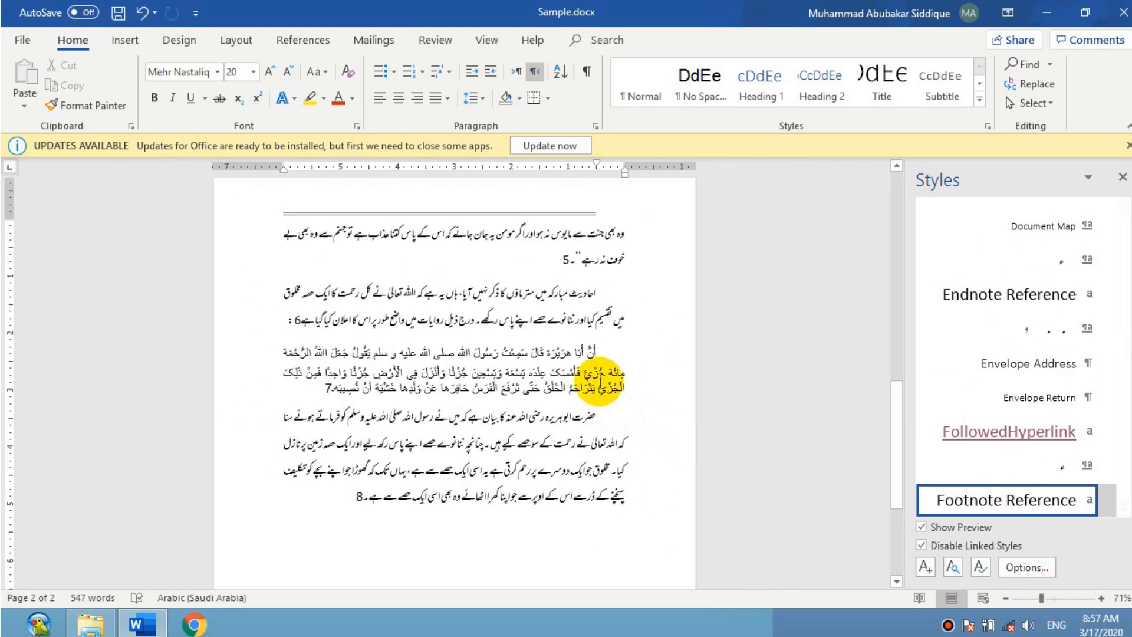
pyautogui.moveTo(895, 411); pyautogui.dragTo(894, 250)
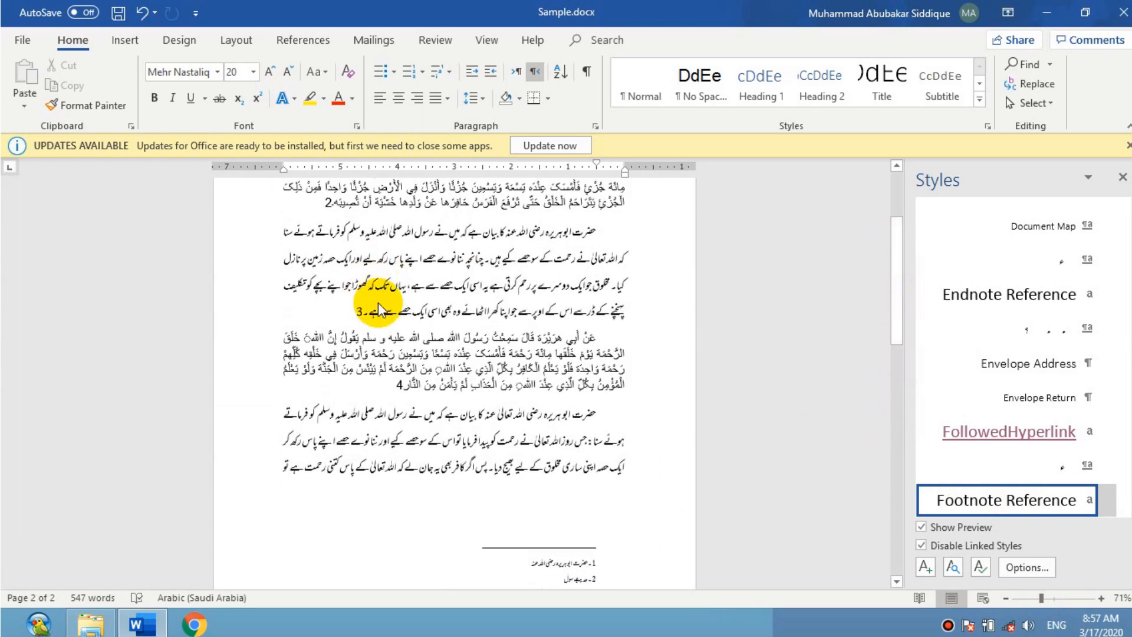
pyautogui.click(397, 305)
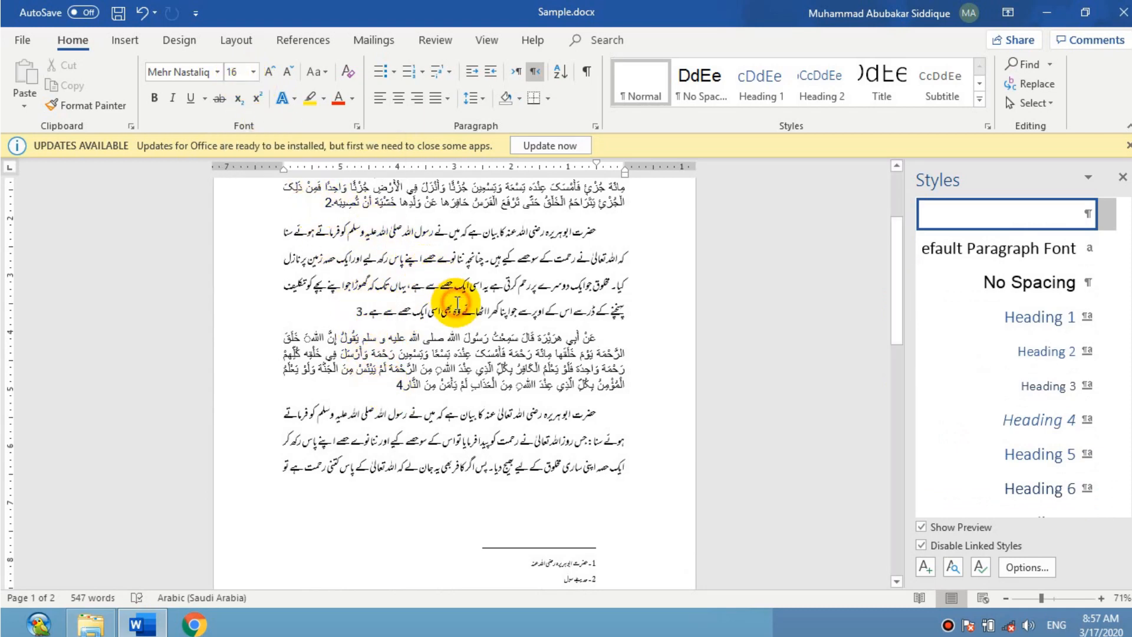
pyautogui.moveTo(900, 303); pyautogui.dragTo(903, 479)
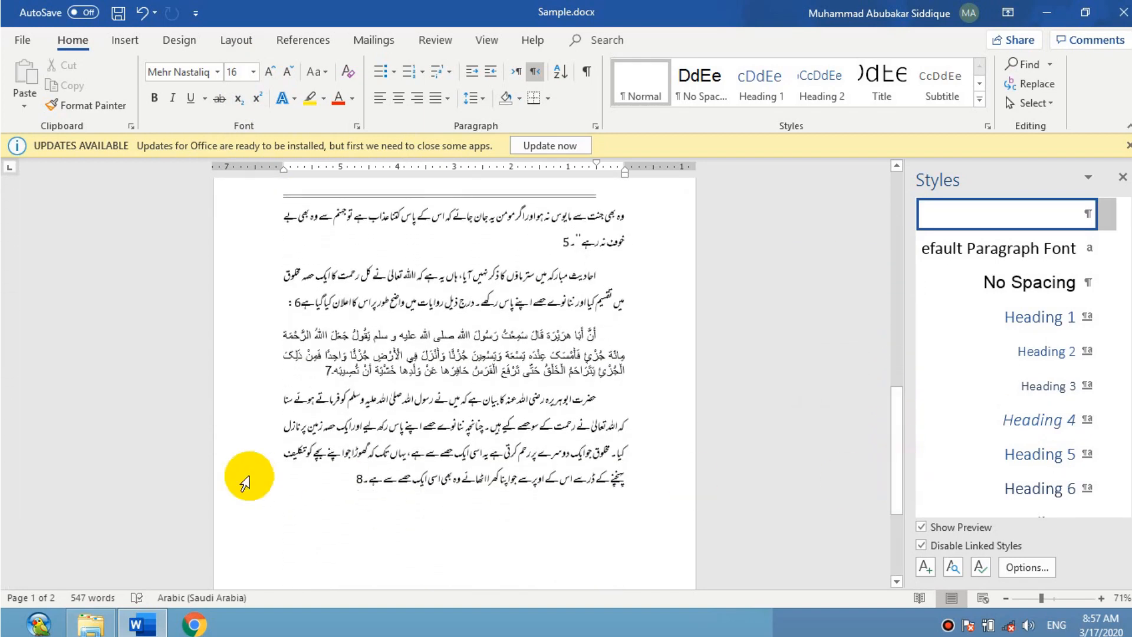
# Step: Place the insertion point beside footnote reference 8 at the end of the last paragraph and look further down the list of styles
pyautogui.click(360, 485)
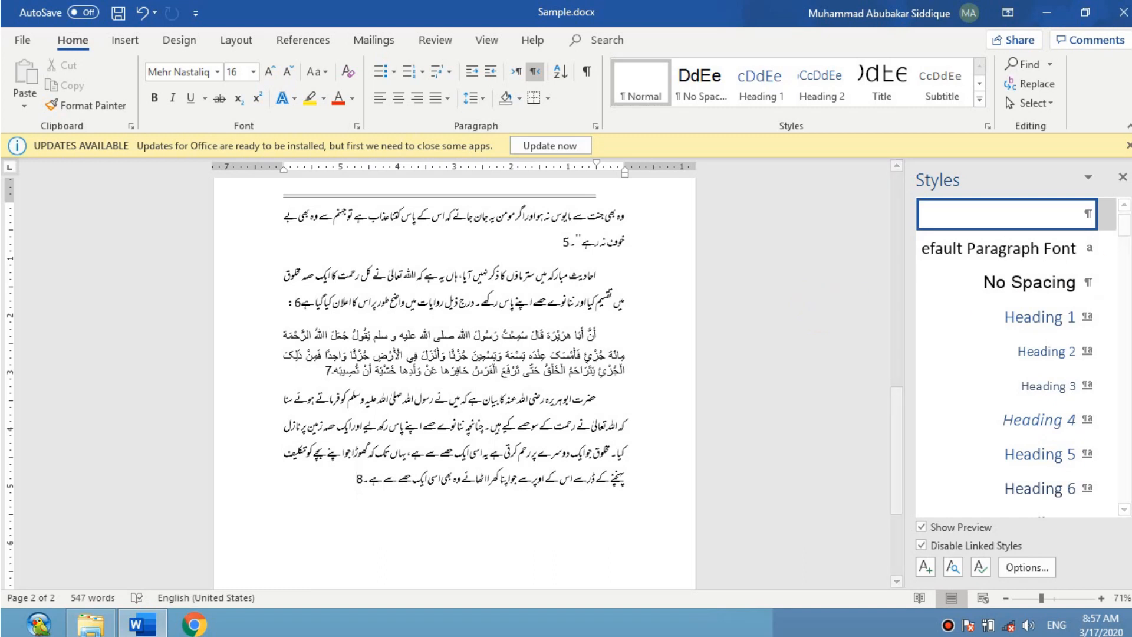
pyautogui.moveTo(1129, 230); pyautogui.dragTo(1128, 289)
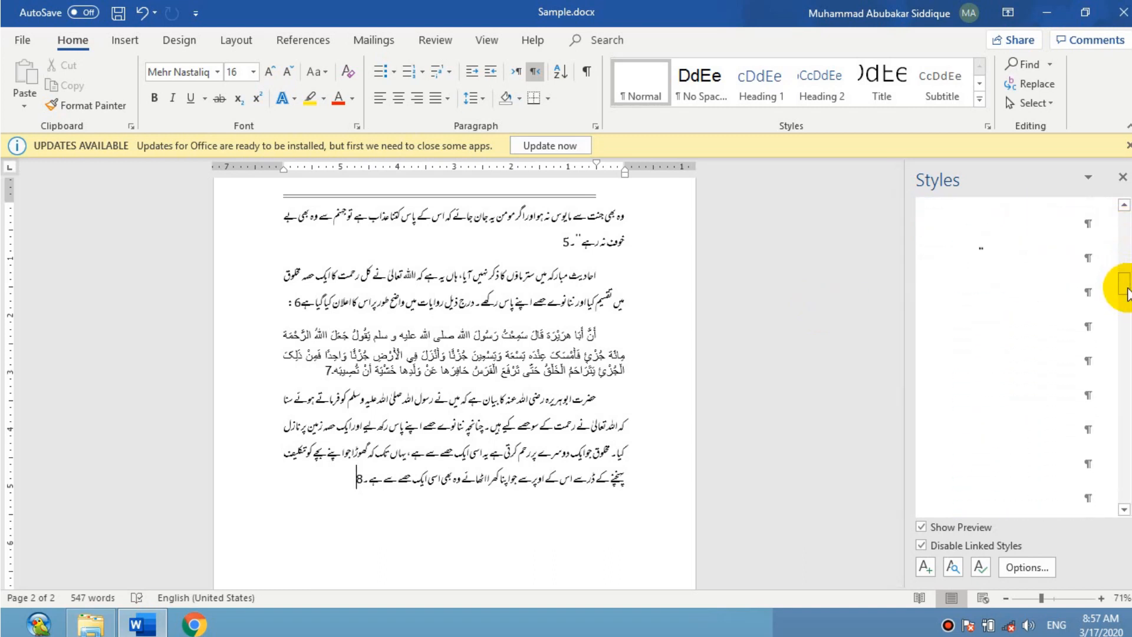